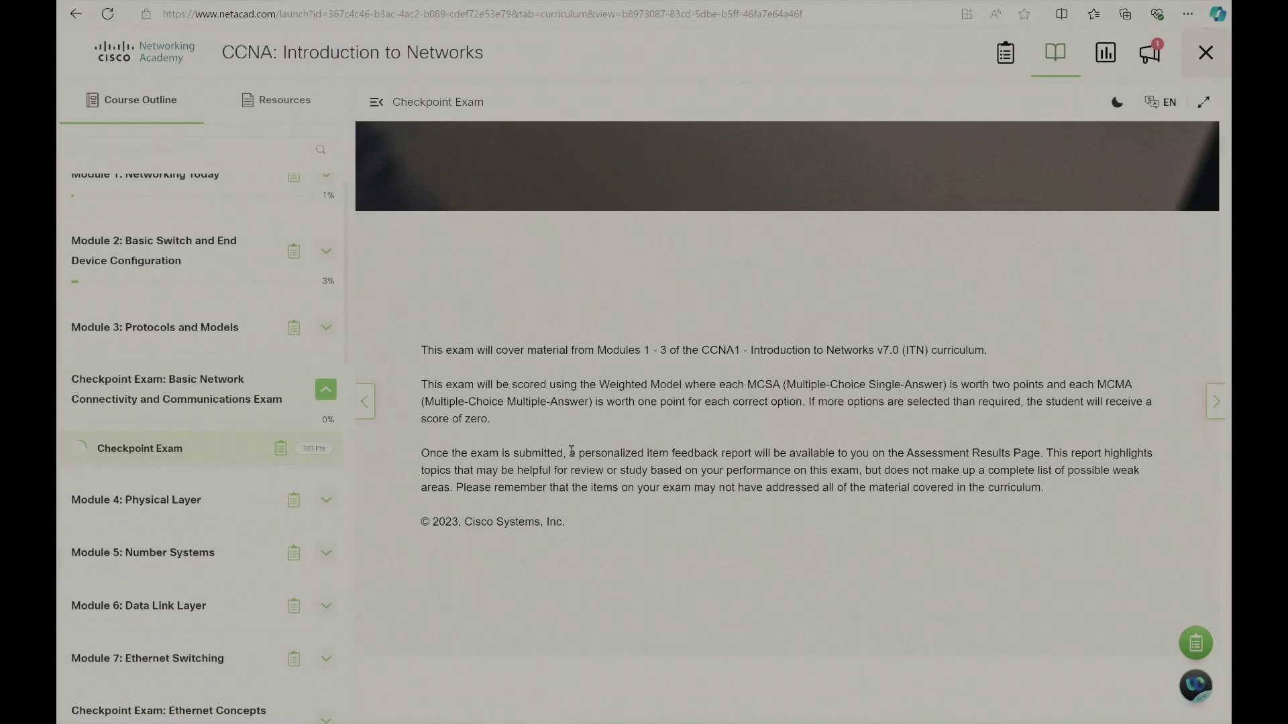
Pick 'an intranet' for Question 1 and match the first mode to privileged EXEC mode
scroll(683, 499, down, 6)
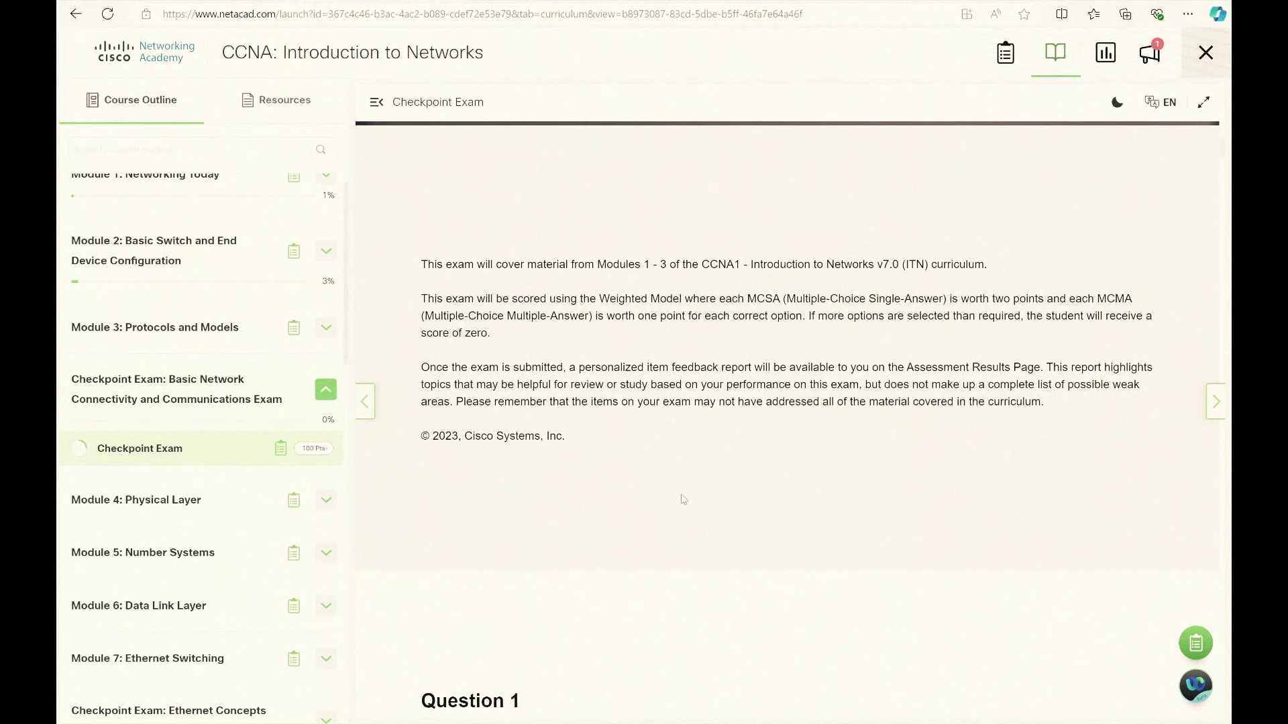
scroll(683, 499, down, 3)
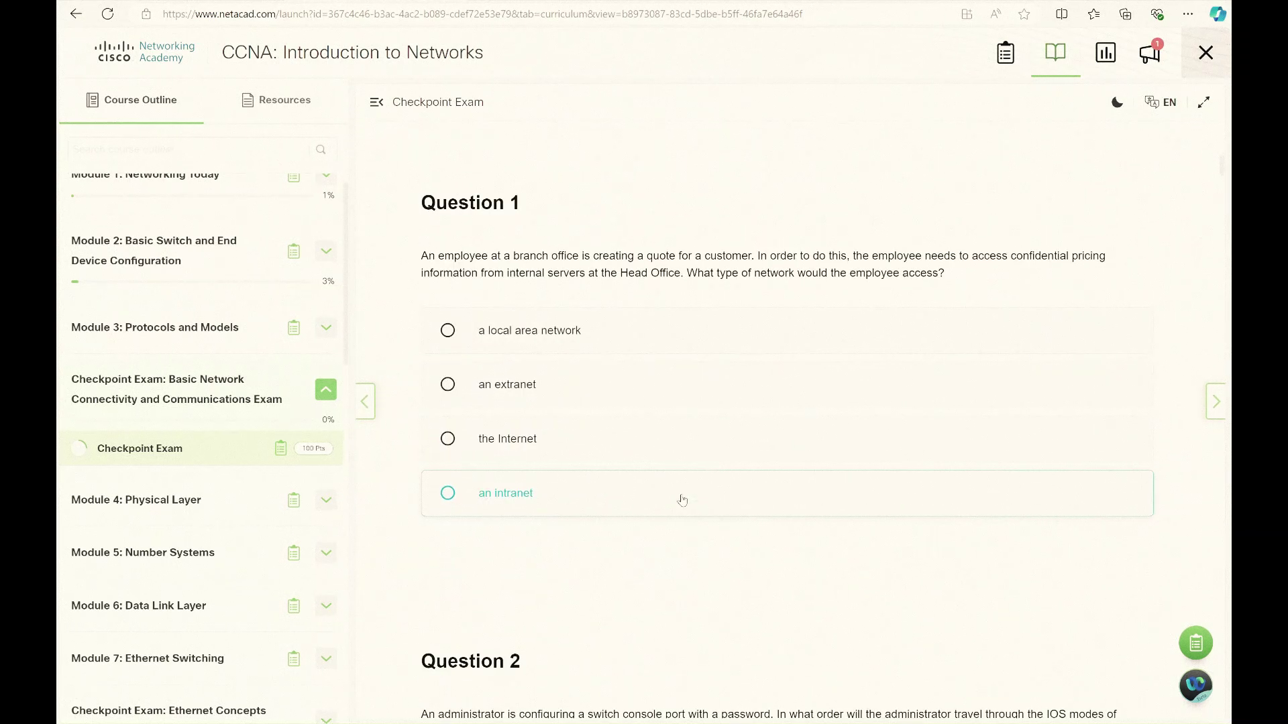
click(682, 497)
scroll(682, 496, down, 8)
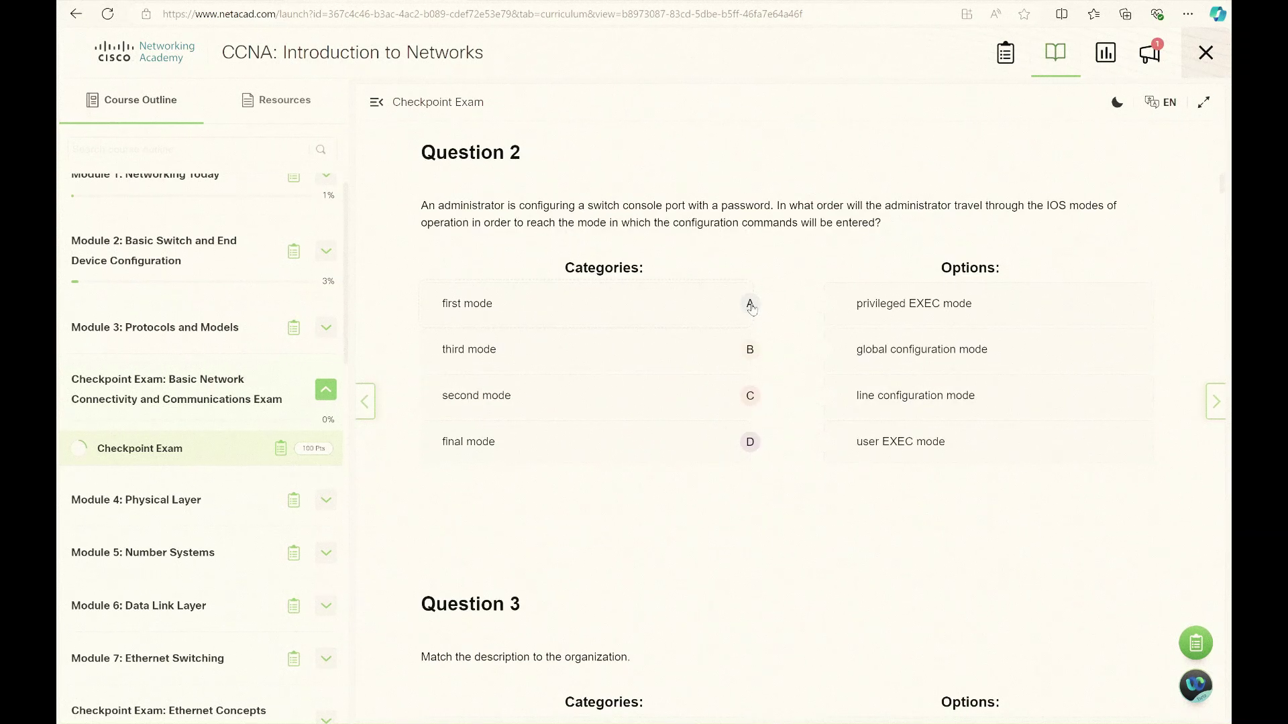
click(822, 305)
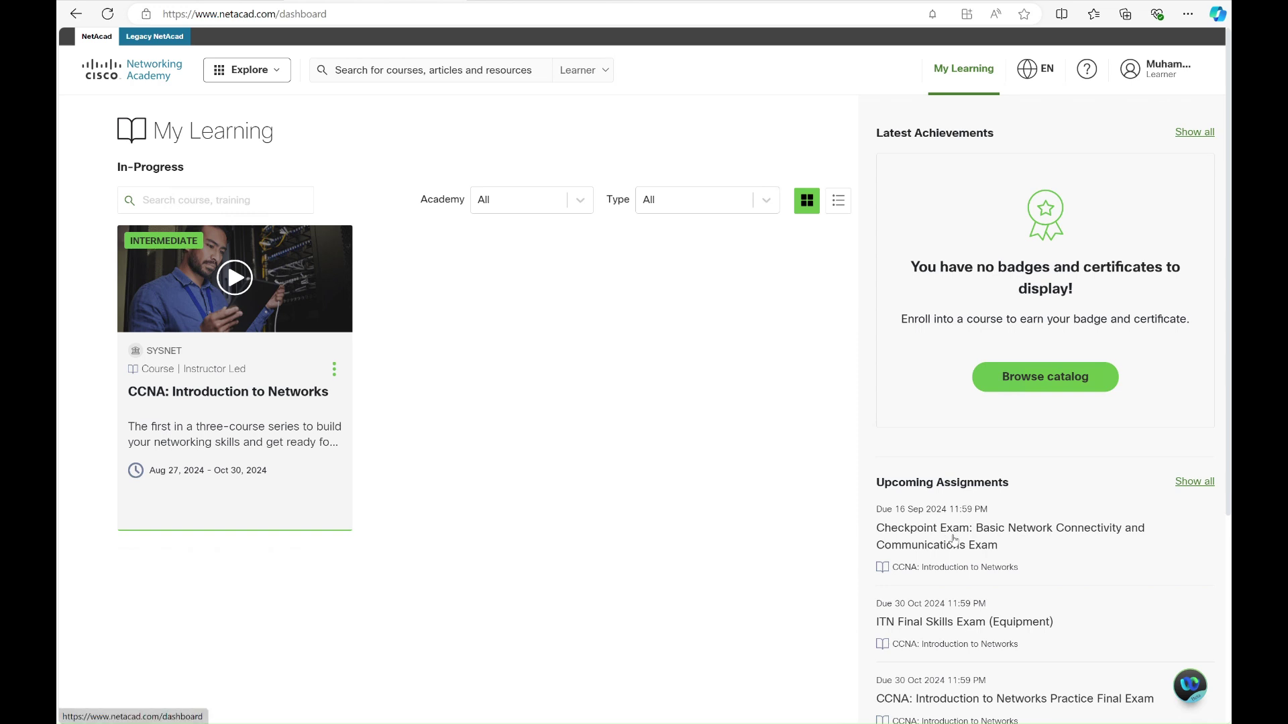
Launch the CCNA: Introduction to Networks course card from My Learning
click(935, 530)
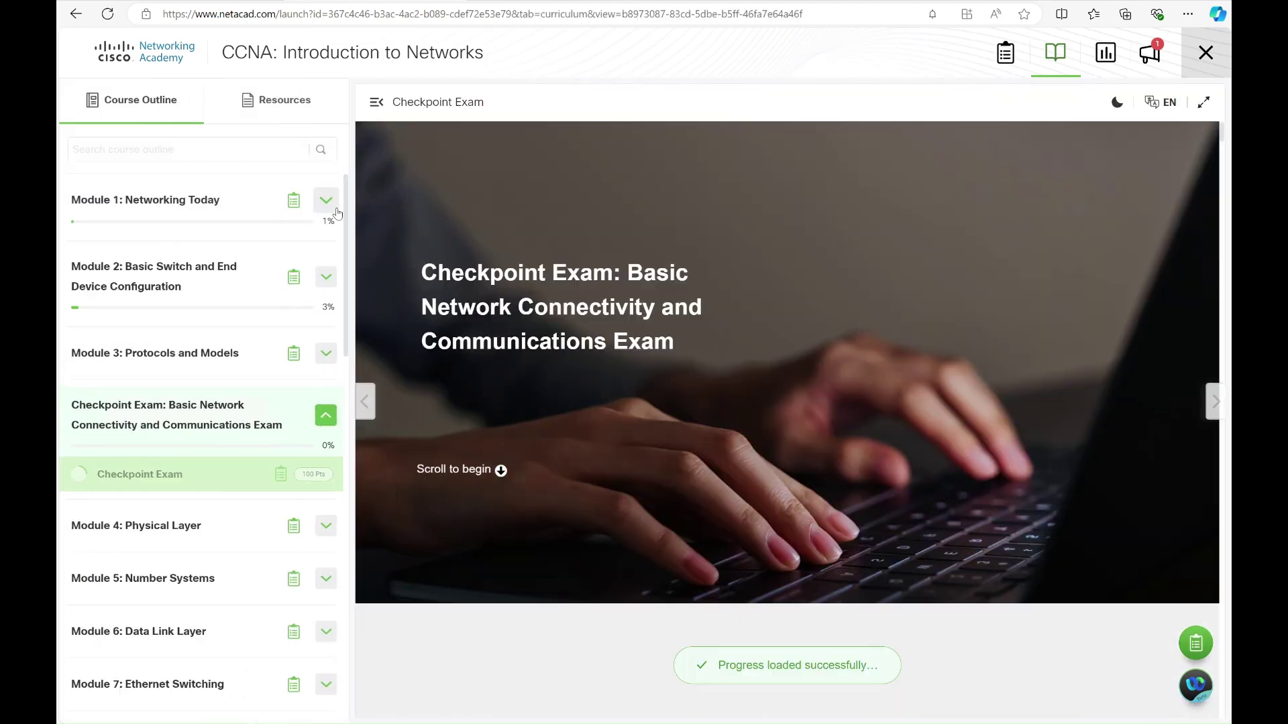
Expand Module 1 and step through lessons 1.1, 1.1.1, 1.1.2 and 1.1.3 No Boundaries
click(335, 211)
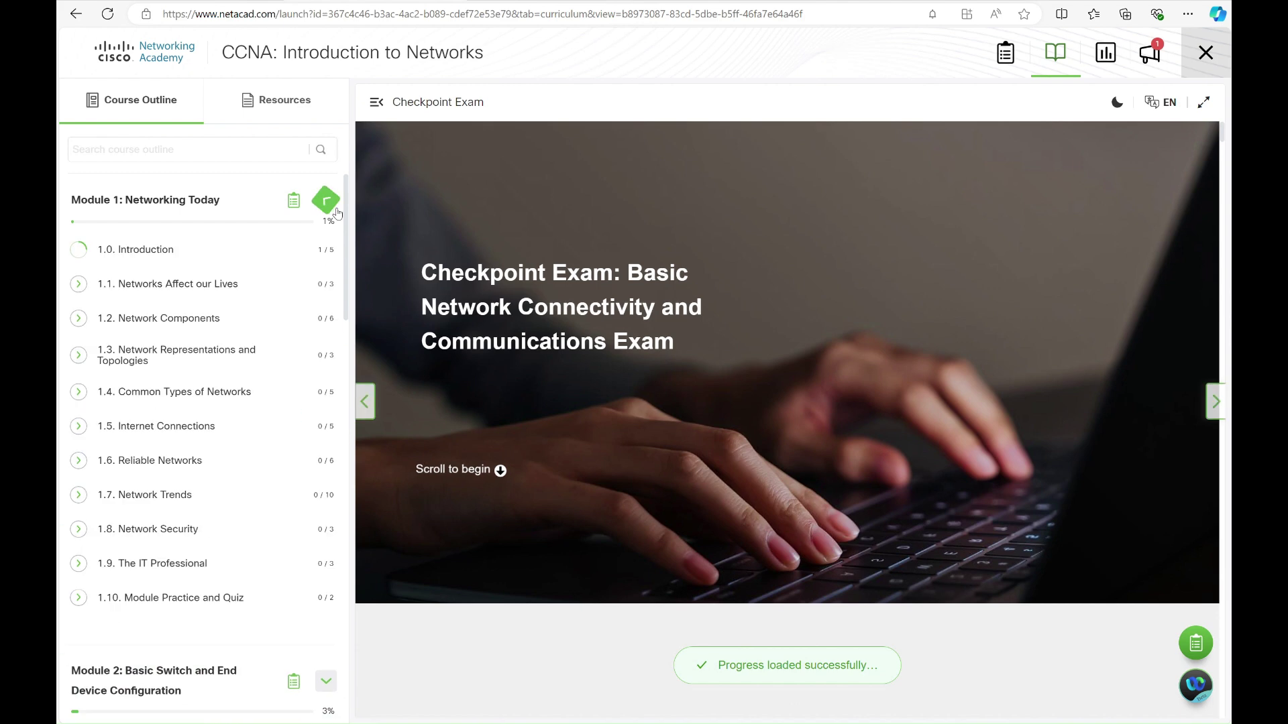
click(335, 211)
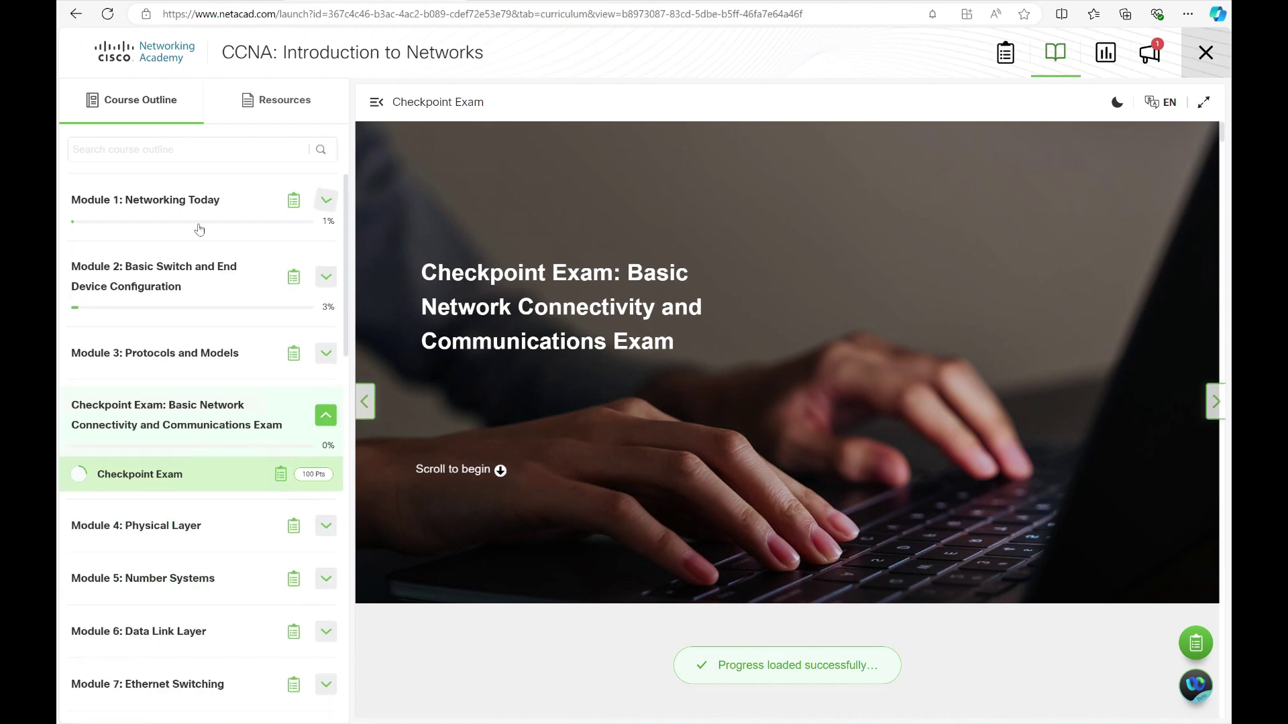
click(318, 212)
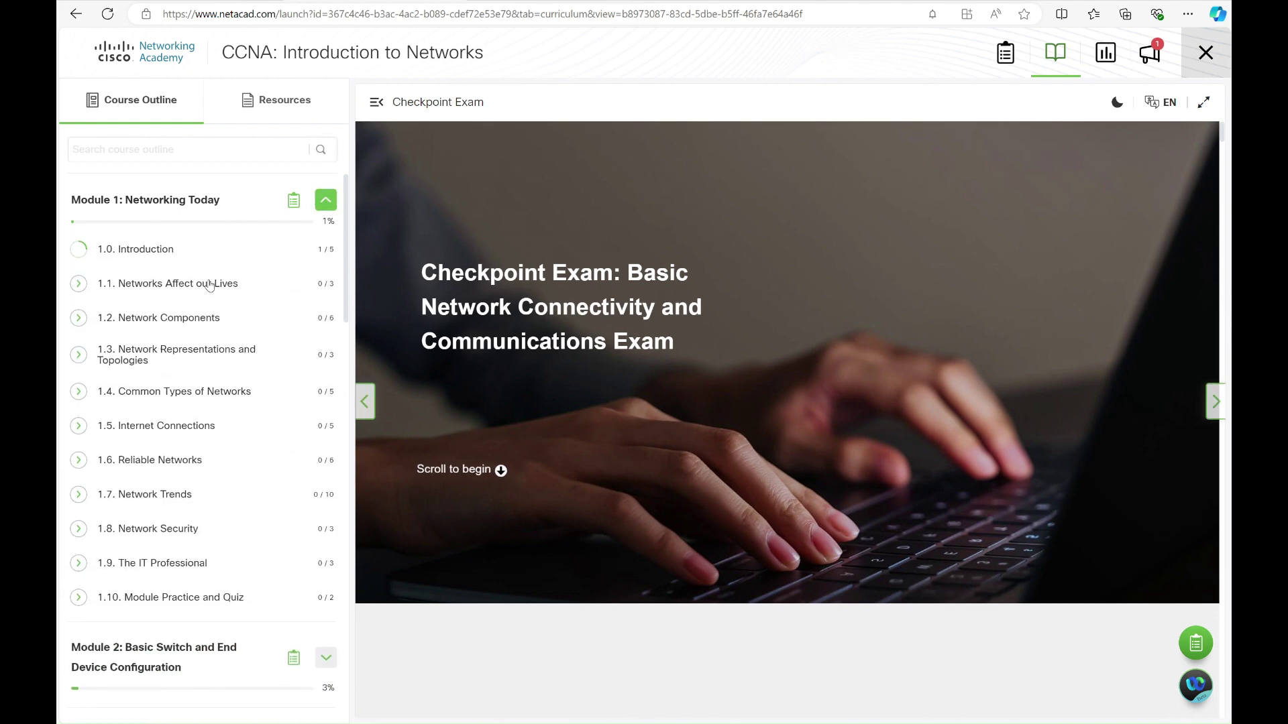
click(201, 282)
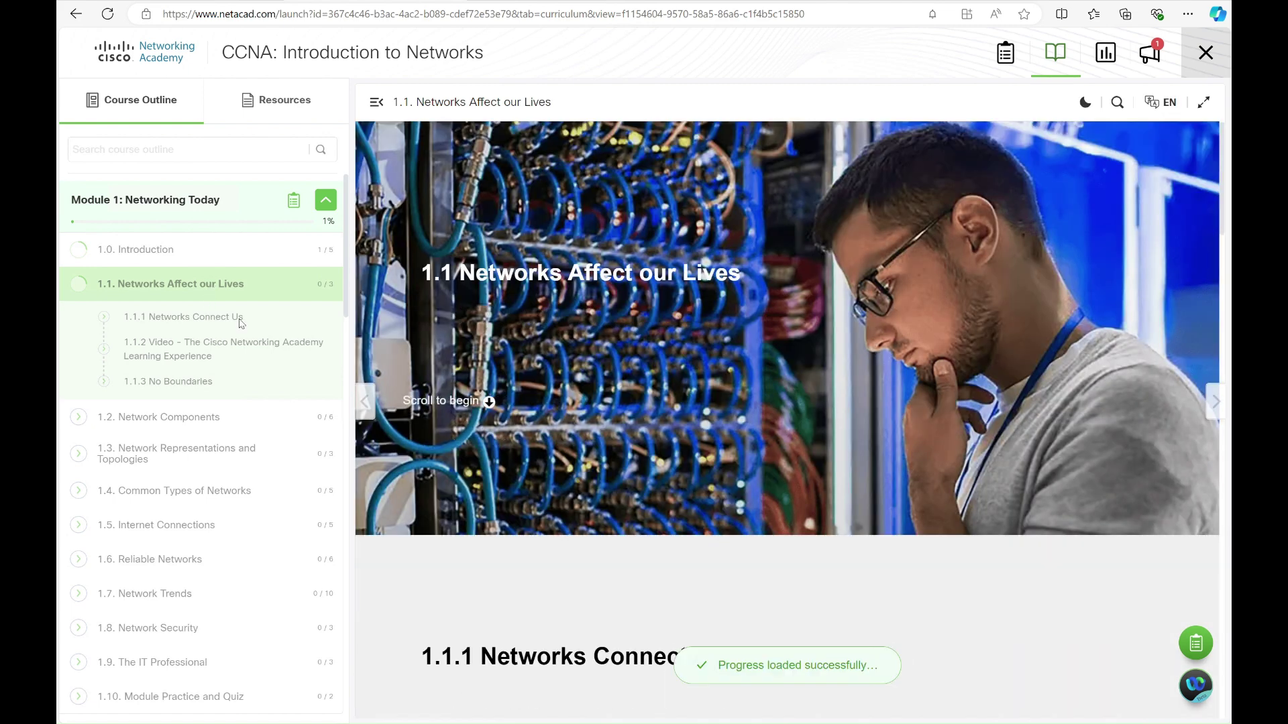
click(242, 322)
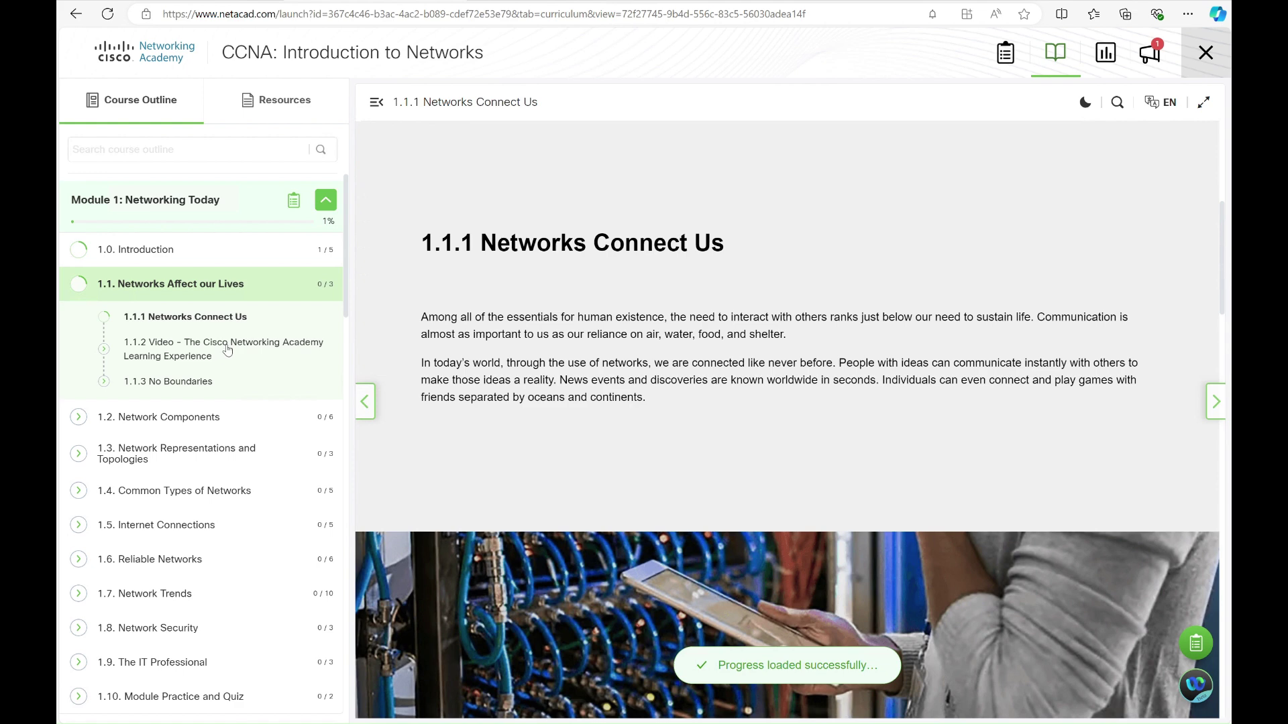
click(227, 350)
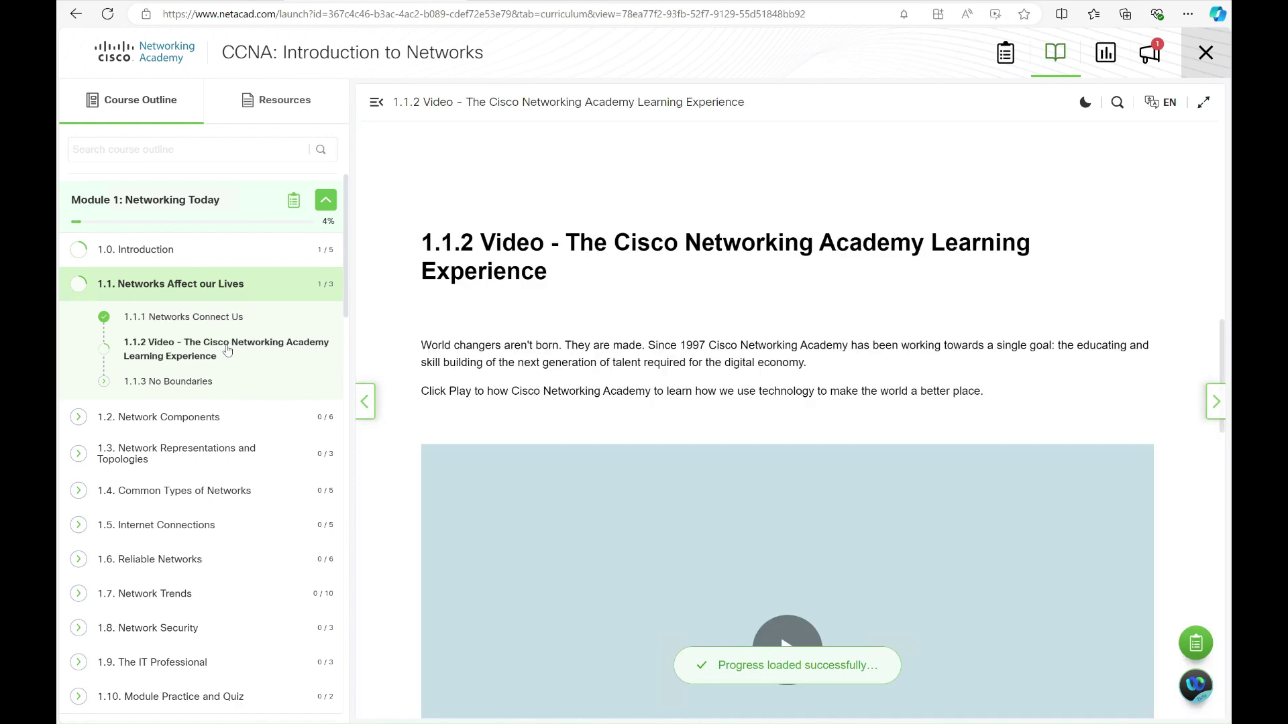
click(204, 379)
Collapse Module 1, toggle Module 3, and expand the Checkpoint Exam section
click(325, 201)
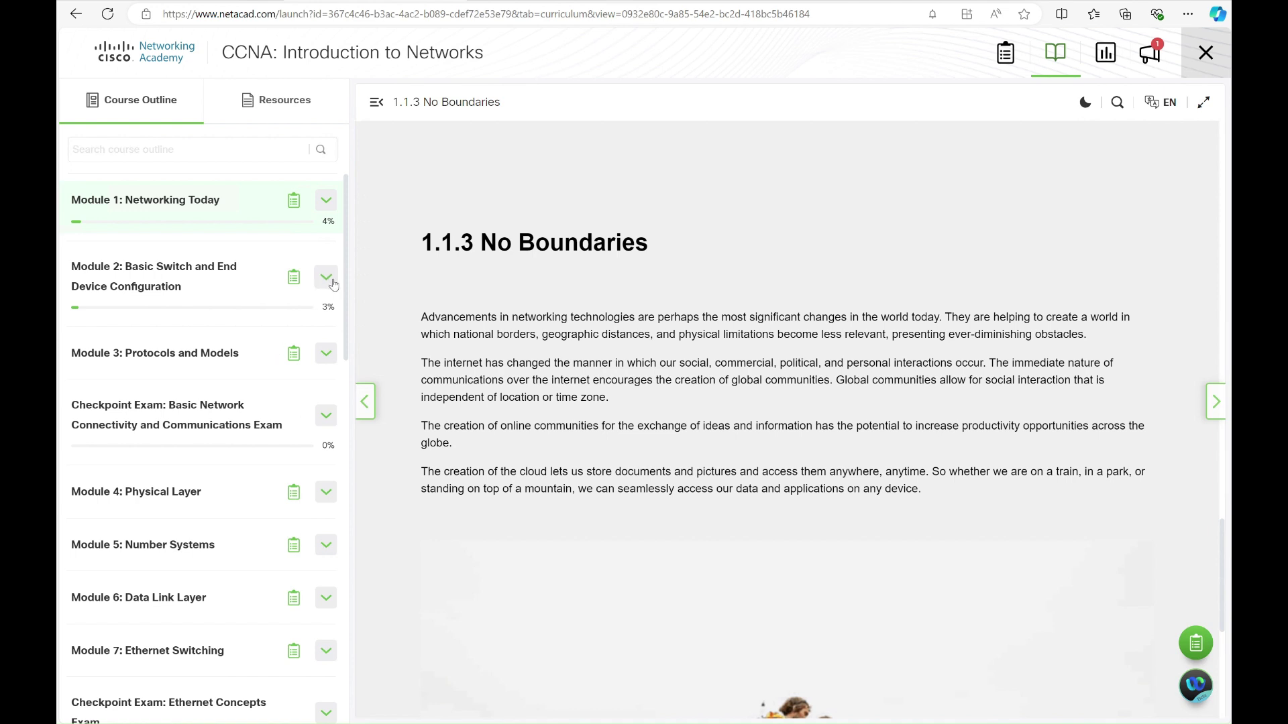
click(321, 363)
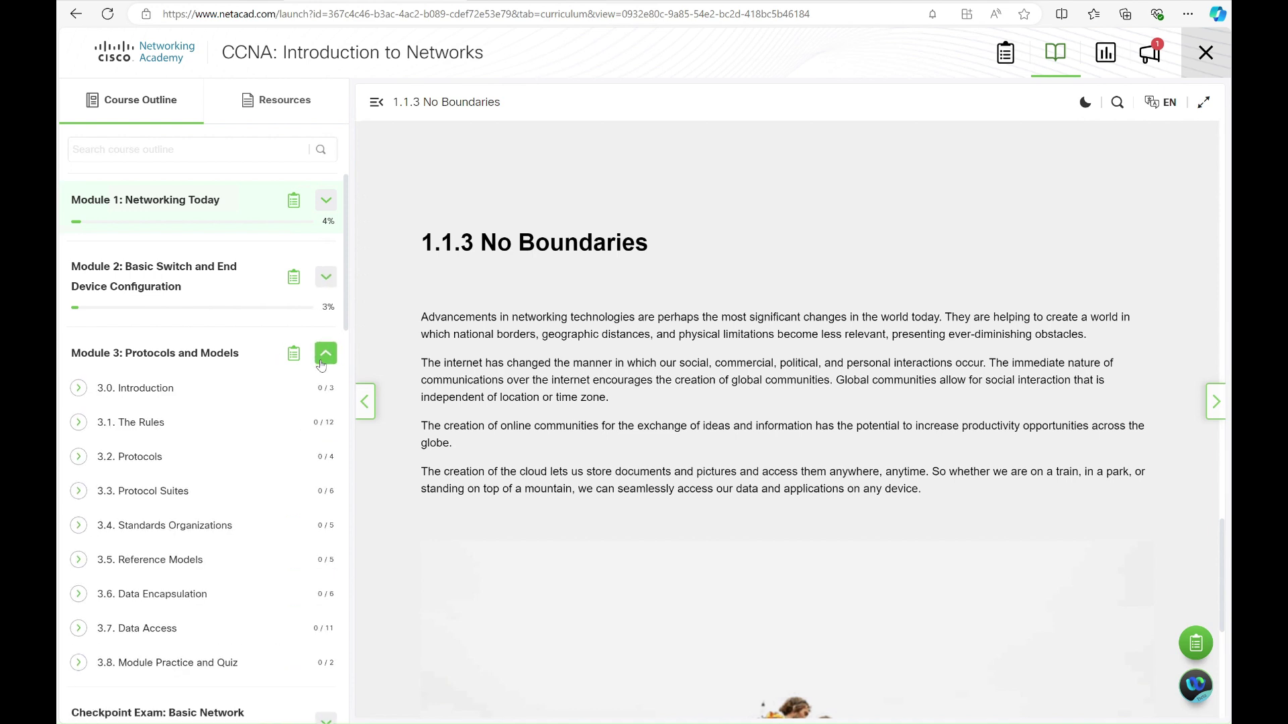
click(322, 360)
click(325, 416)
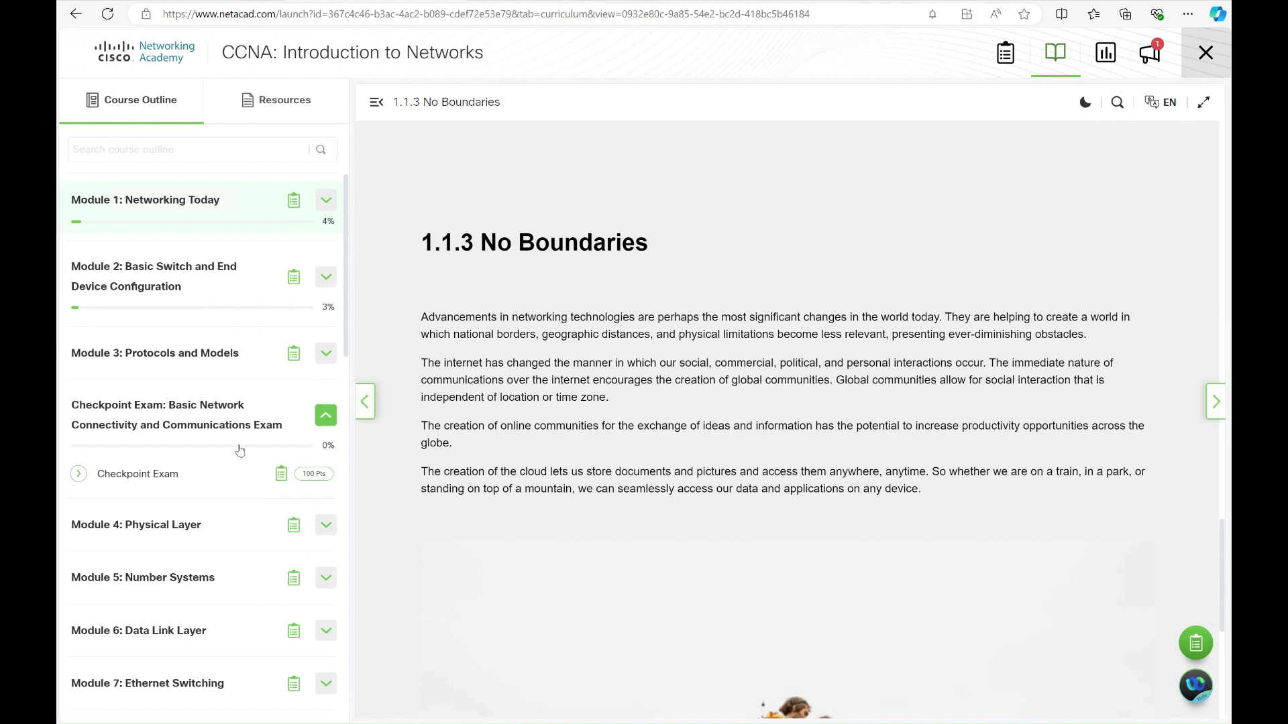
Open the Important Announcement (Attempt Exam) from the course announcements
click(1189, 688)
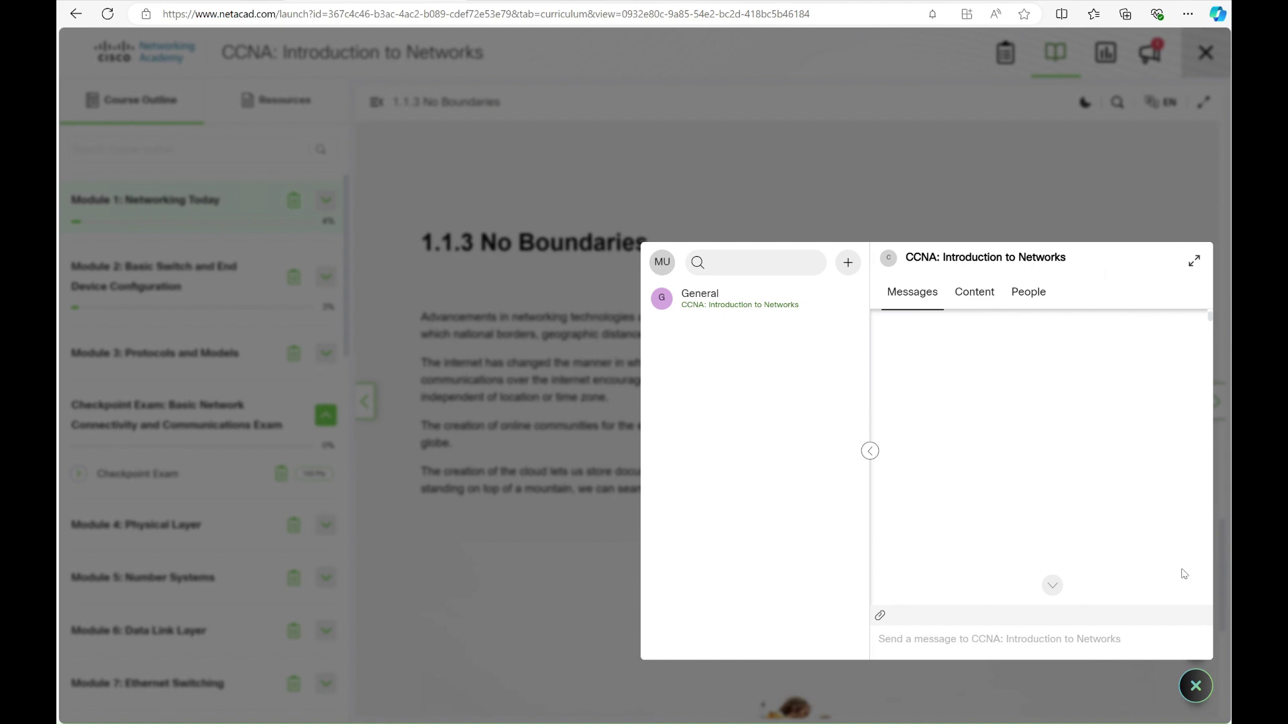
click(1194, 688)
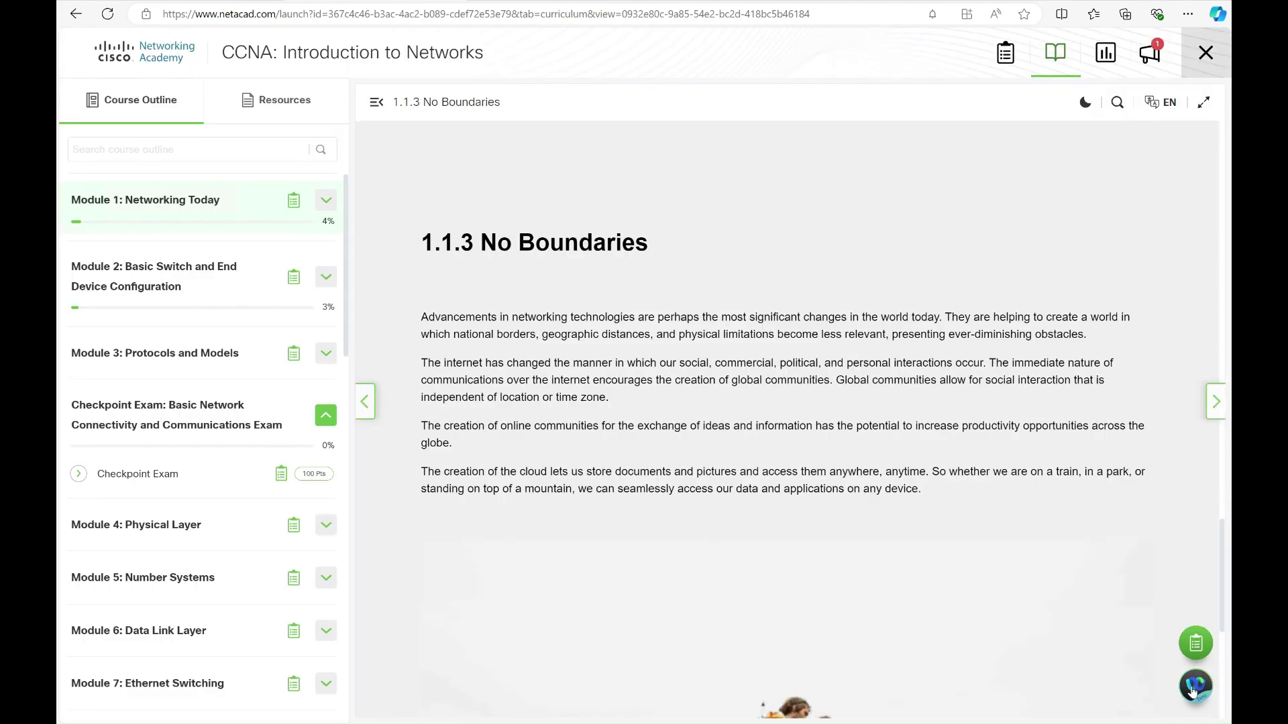
click(1151, 55)
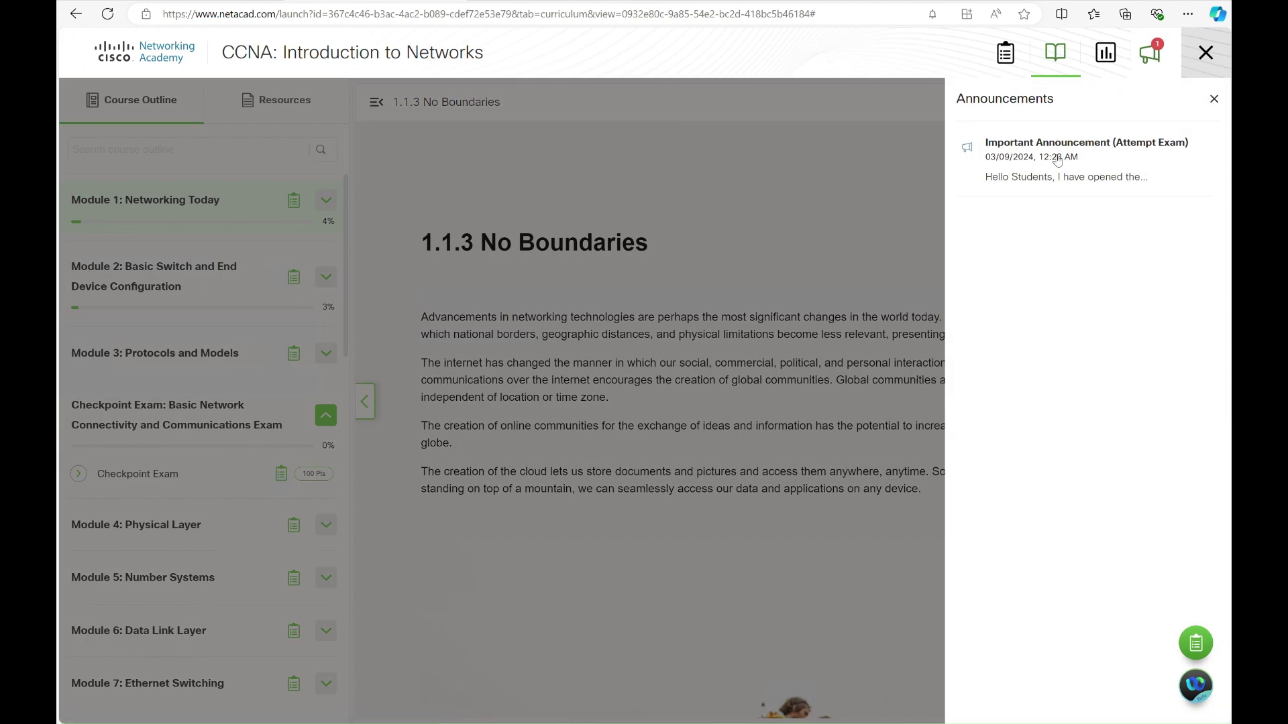
click(1056, 159)
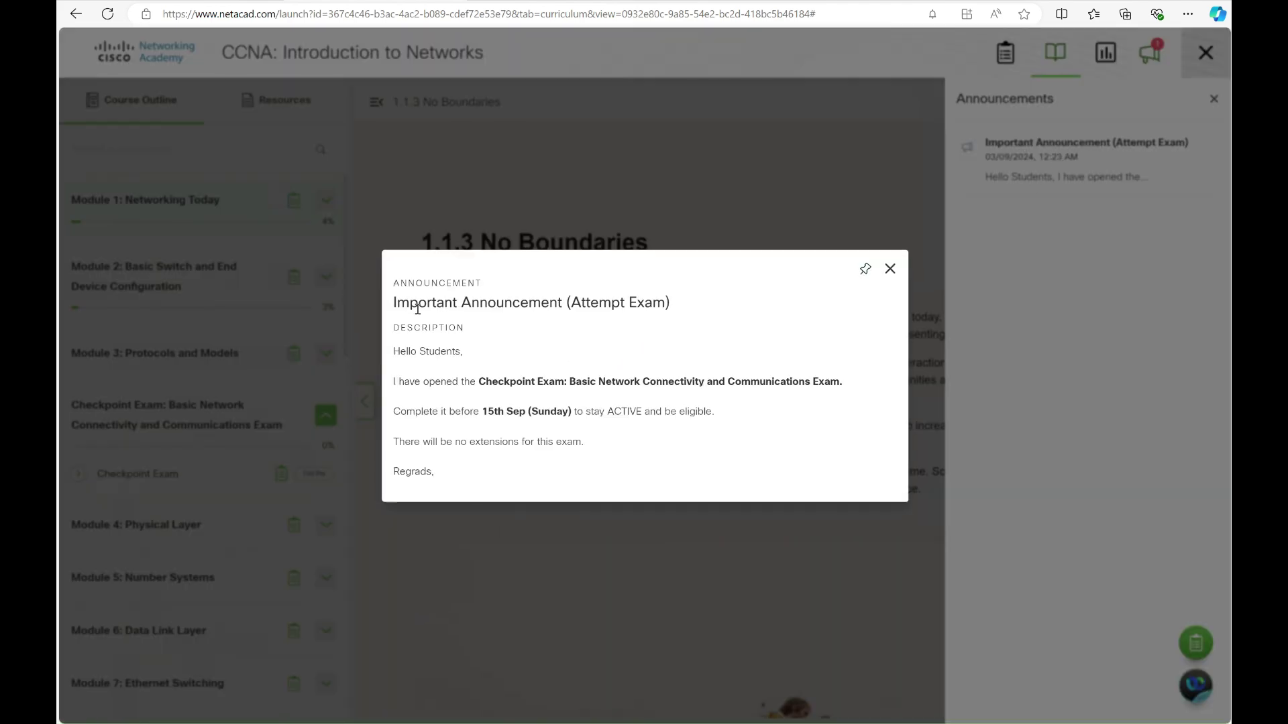
Highlight the announcement title and the 15th Sep (Sunday) deadline
drag(394, 306, 670, 306)
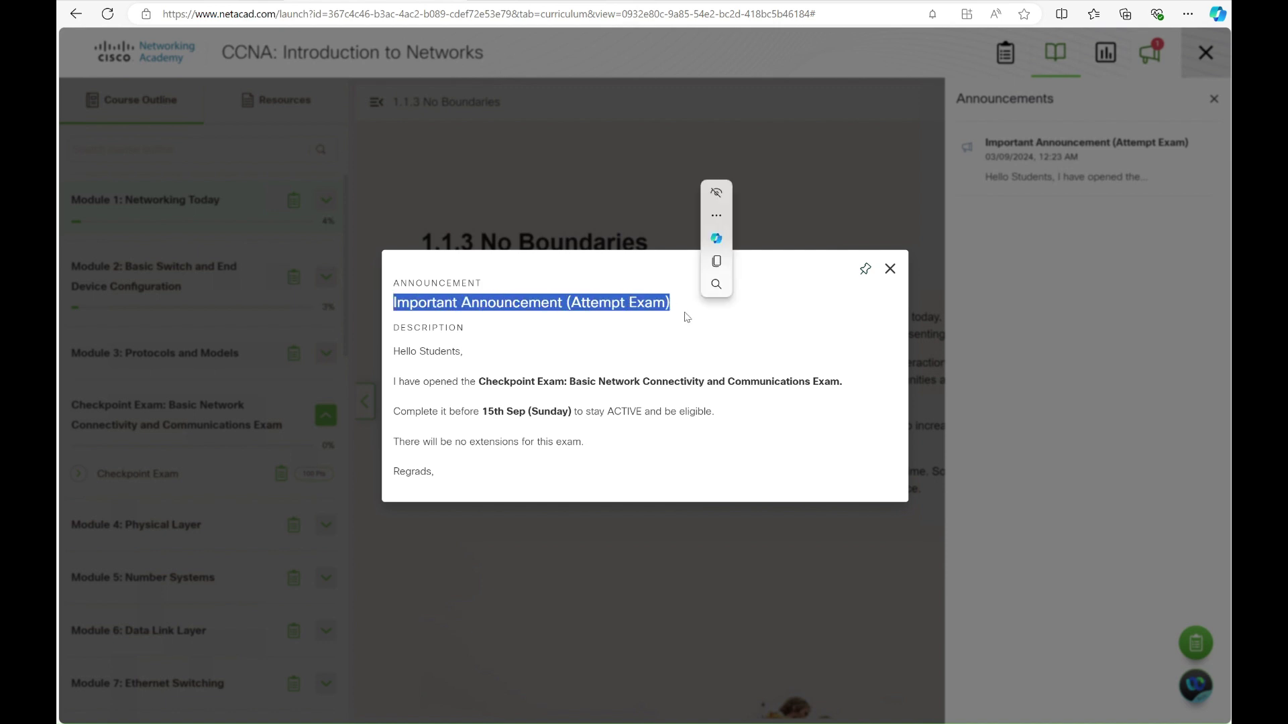
click(457, 401)
drag(505, 409, 571, 411)
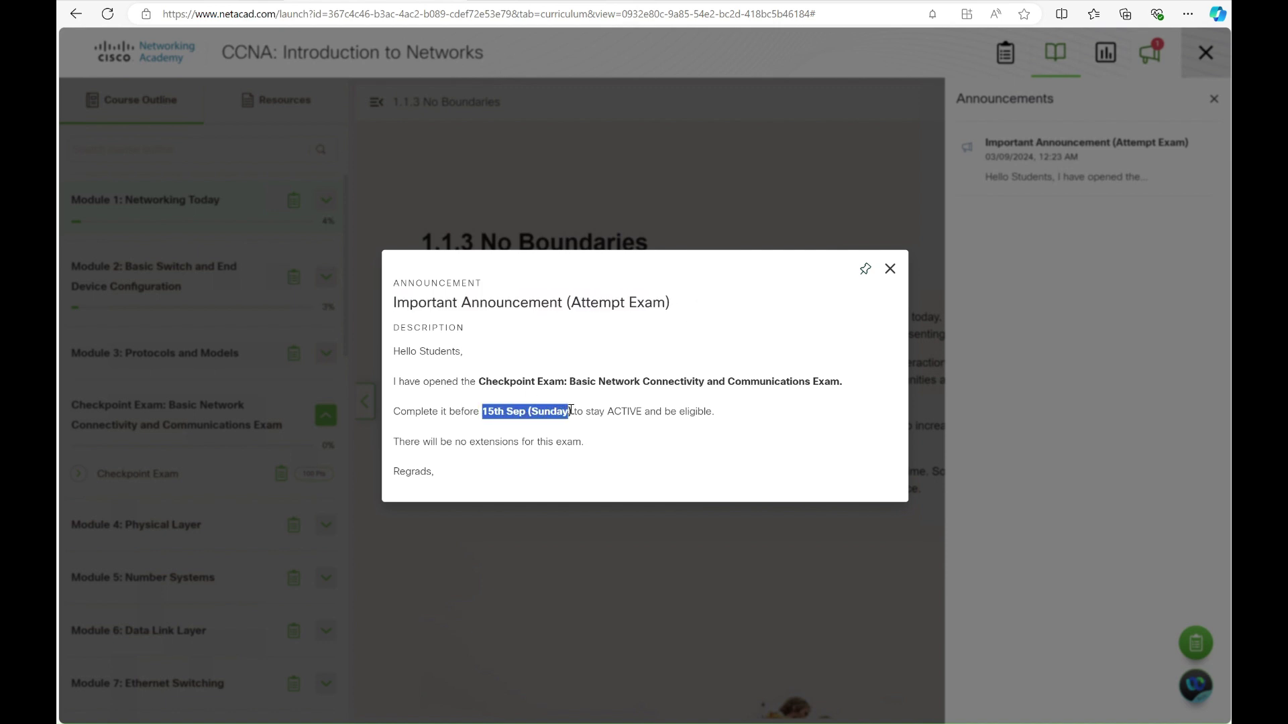
Close the announcement and navigate the browser to webex.com
click(889, 269)
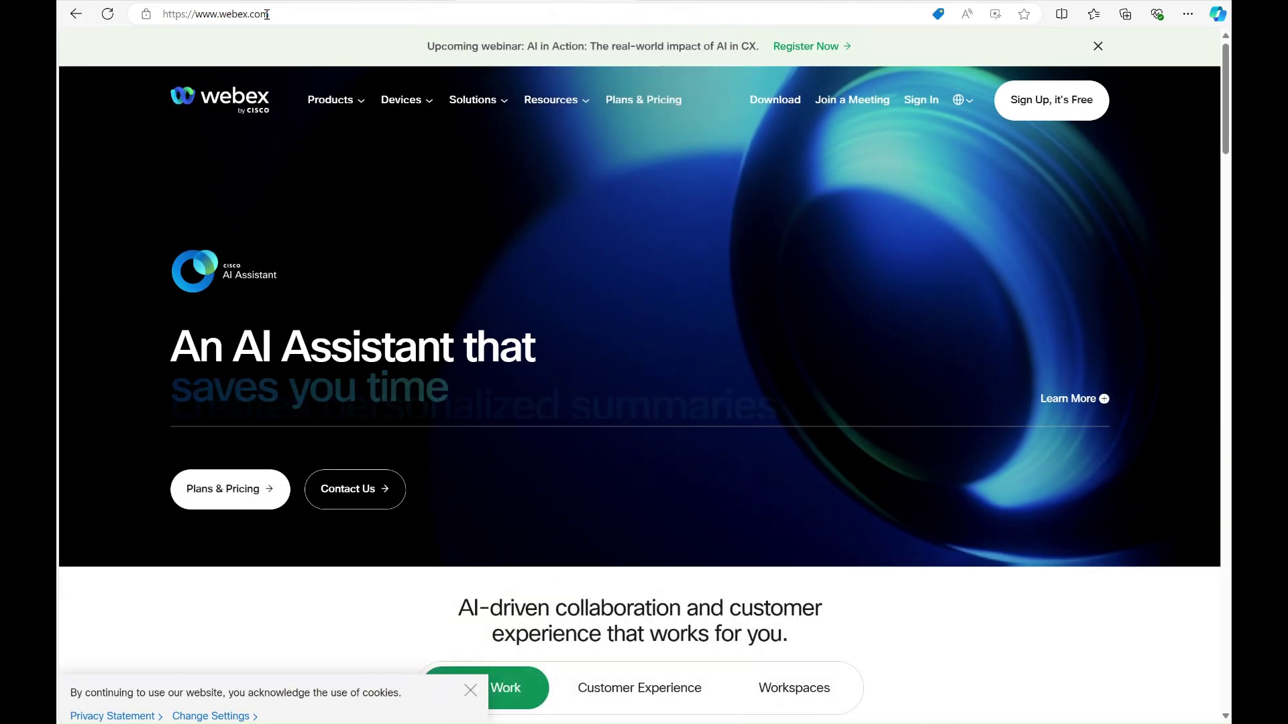
click(217, 19)
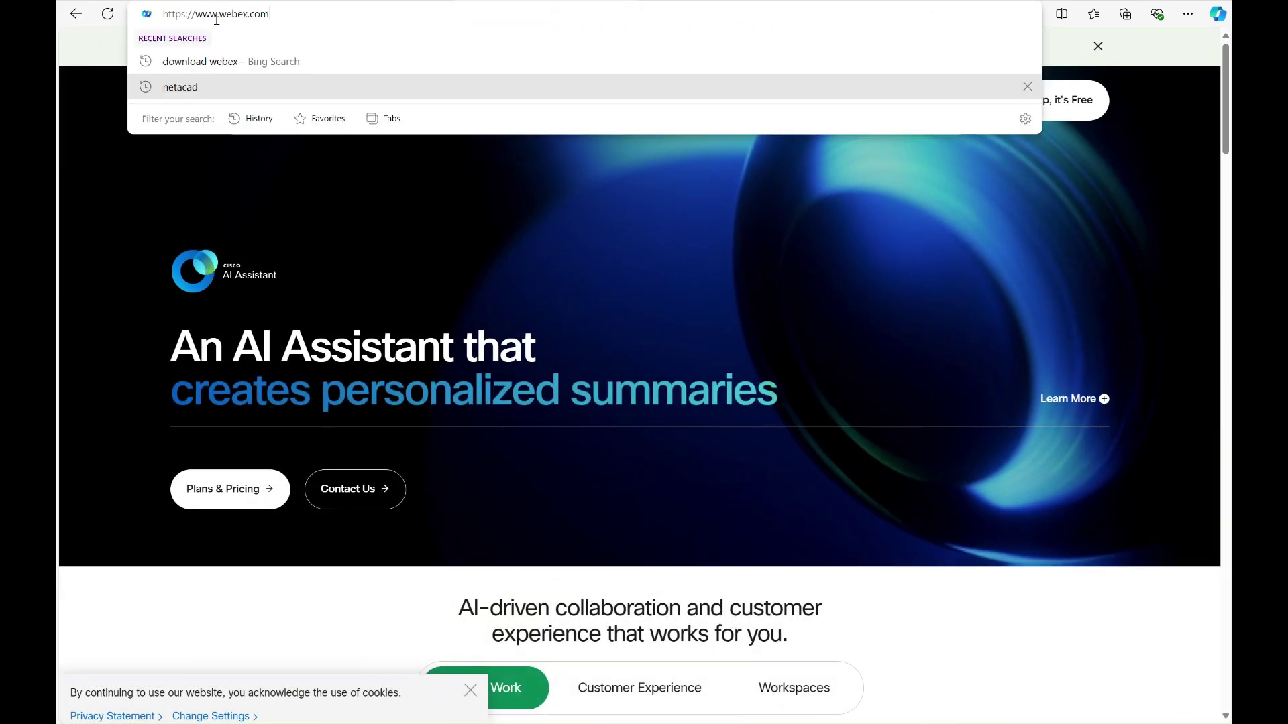
click(171, 176)
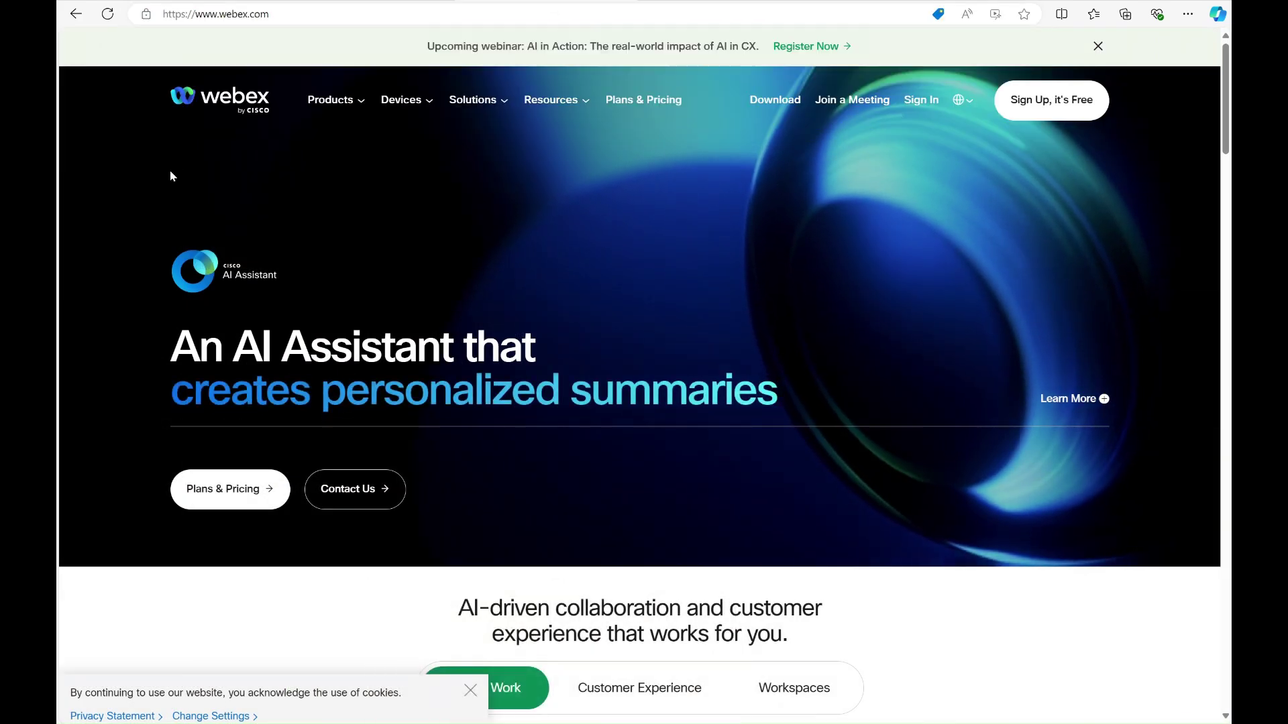
Create a free Webex account via Google sign-in, then download and run the Webex installer
click(1028, 119)
click(738, 328)
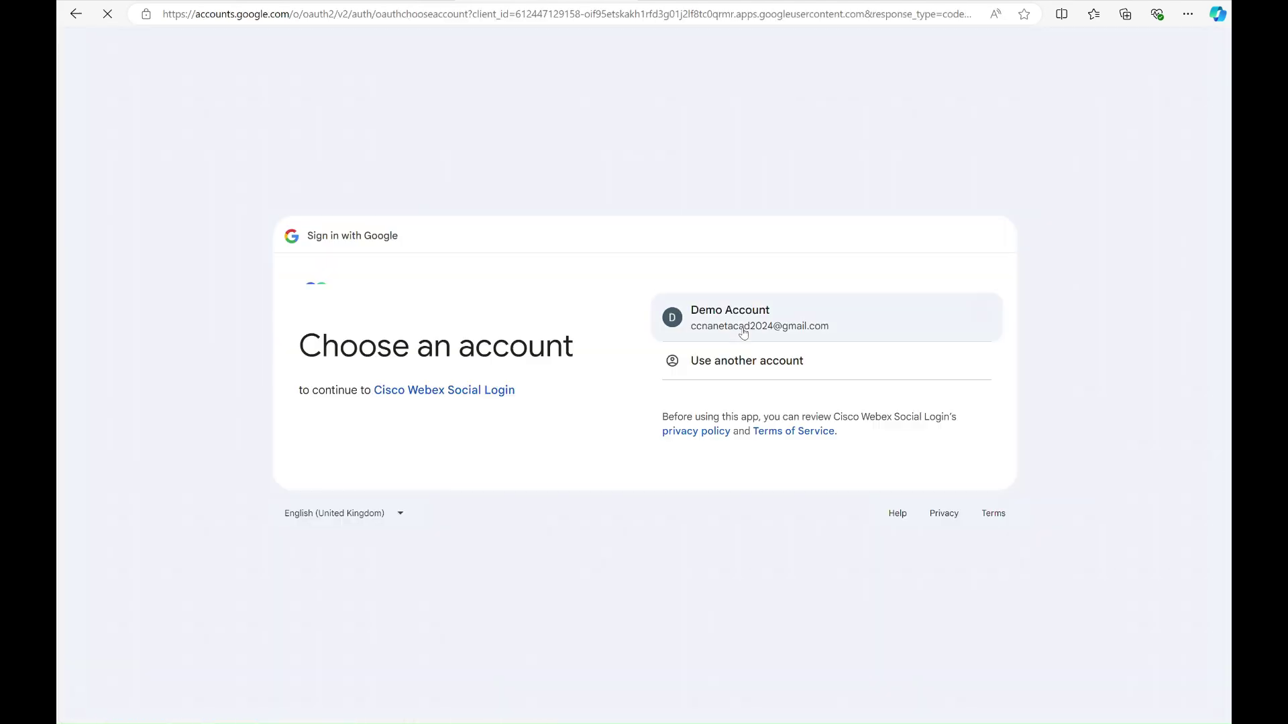
click(742, 329)
click(737, 463)
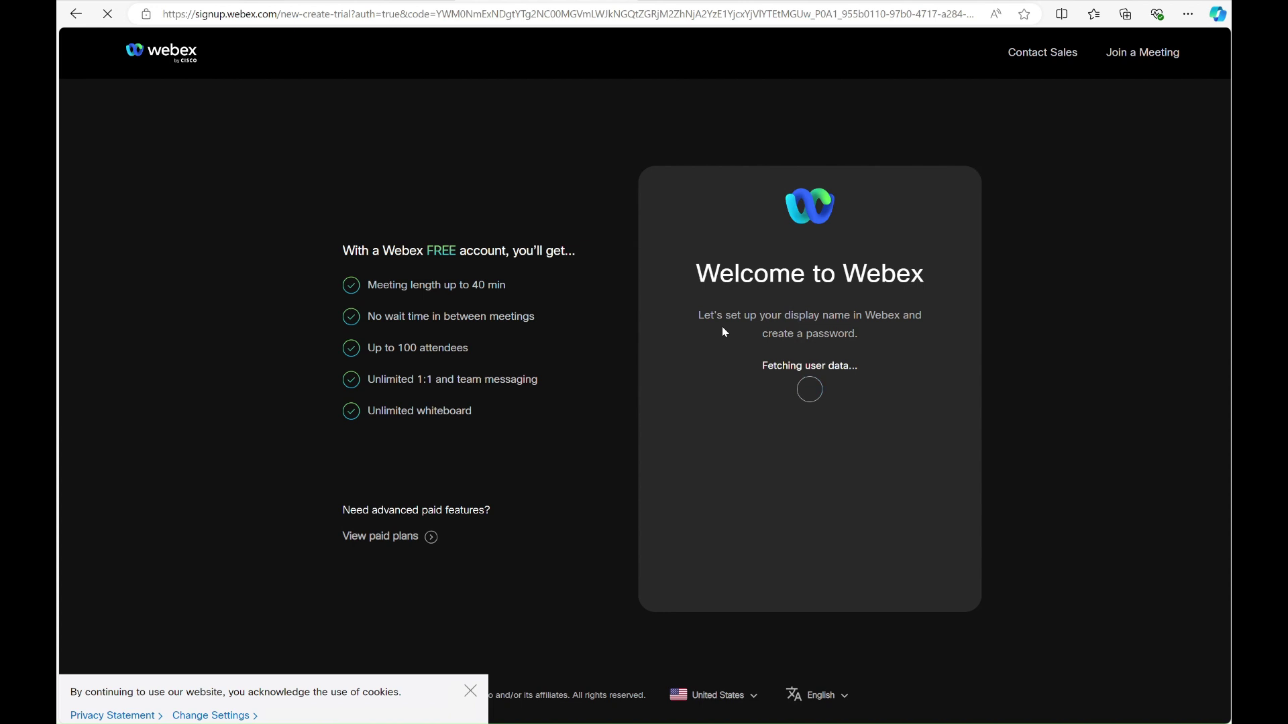
click(814, 480)
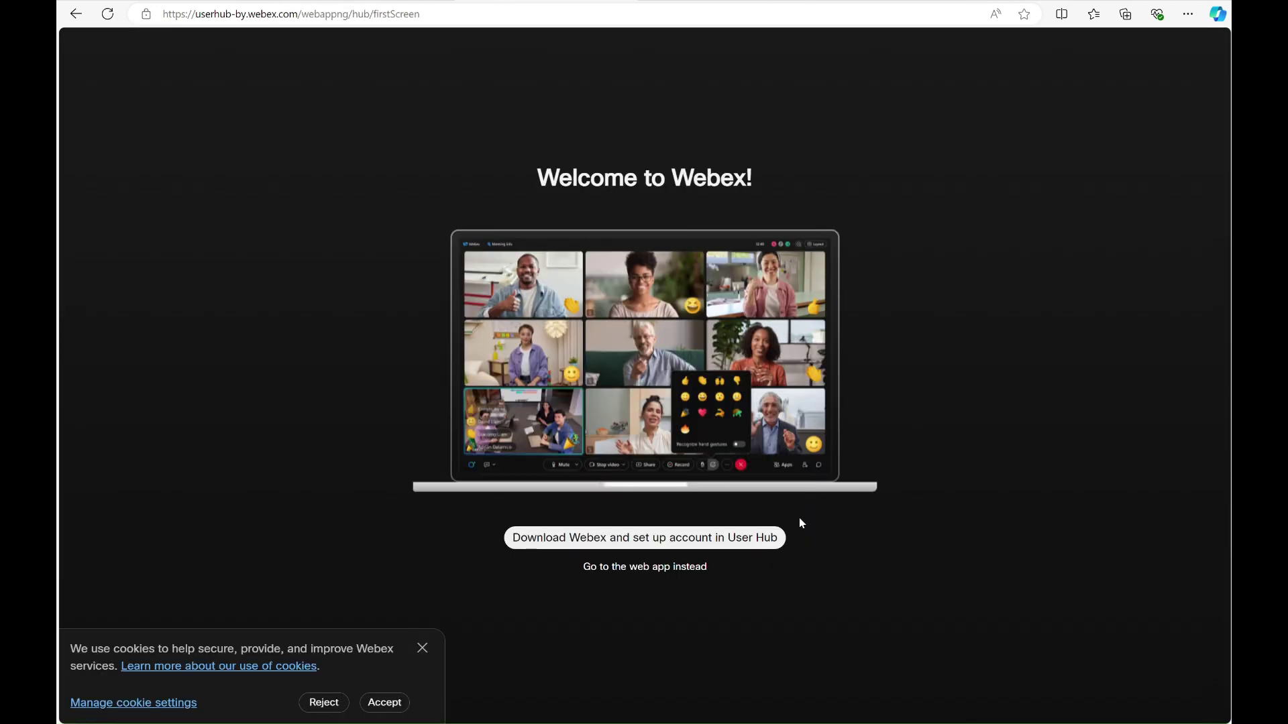
click(636, 544)
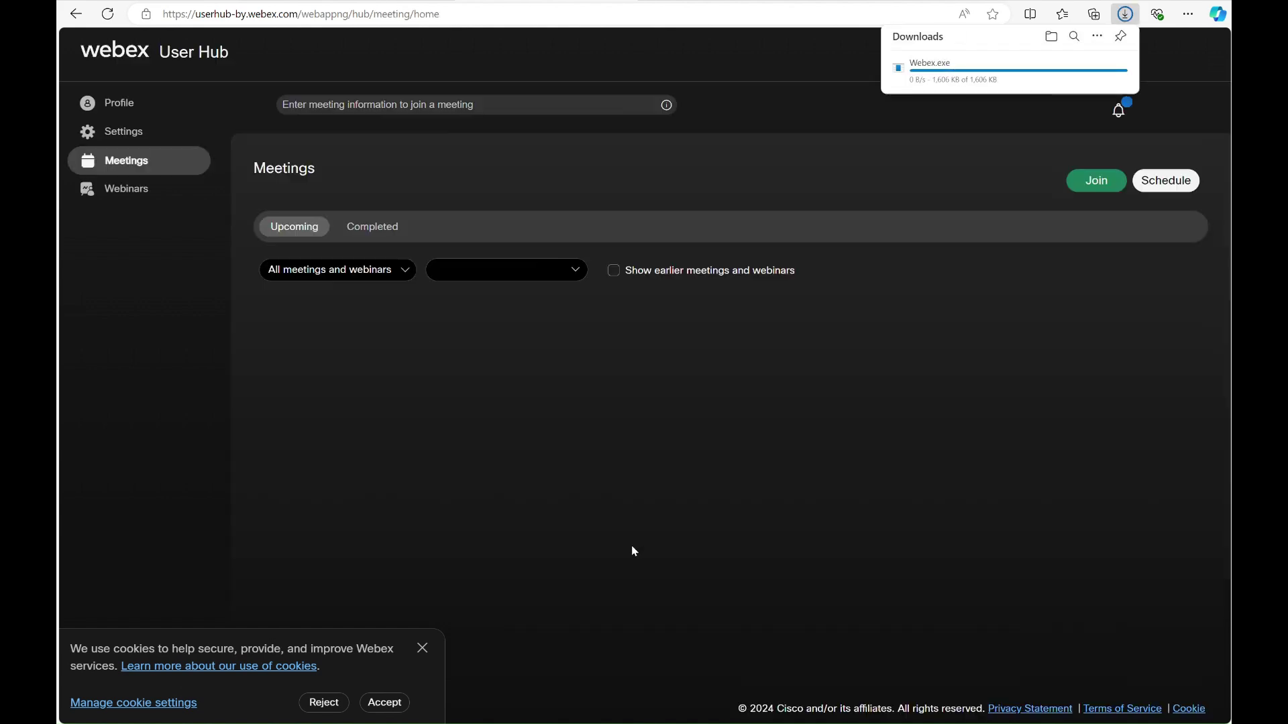
click(916, 76)
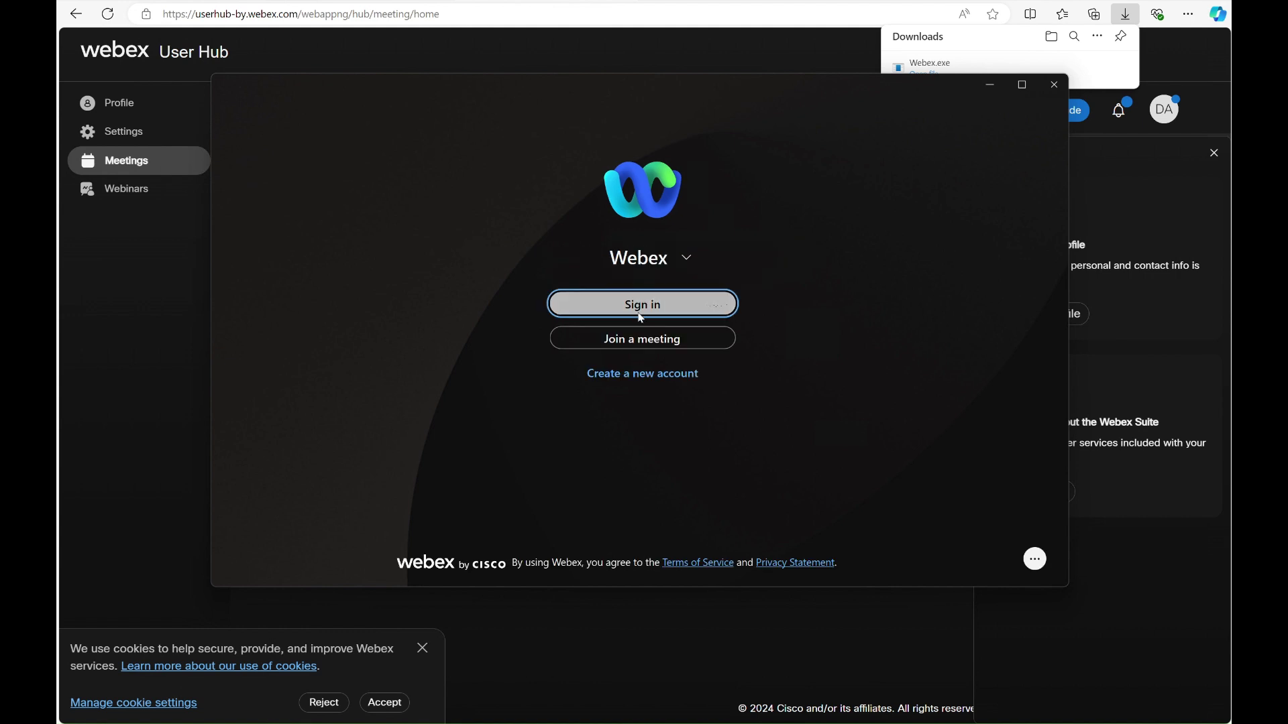
Sign in to Webex with the course account's e-mail address and launch the desktop app
click(640, 308)
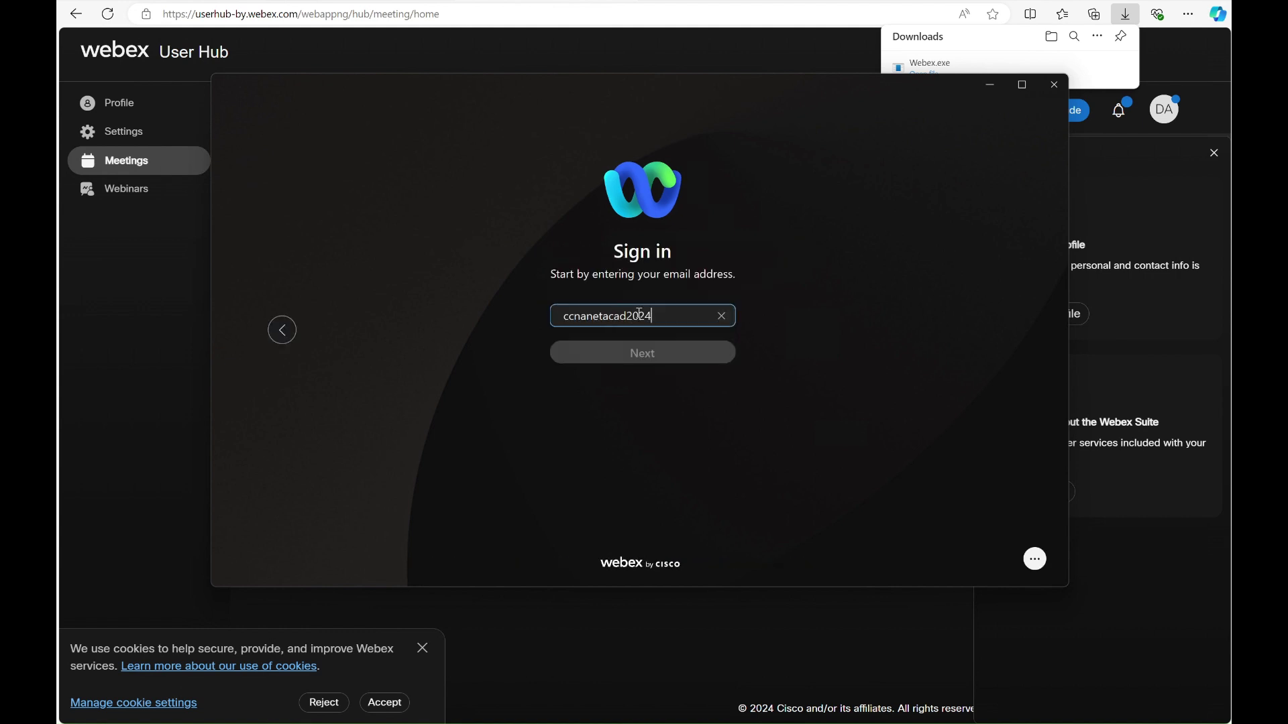
key(Return)
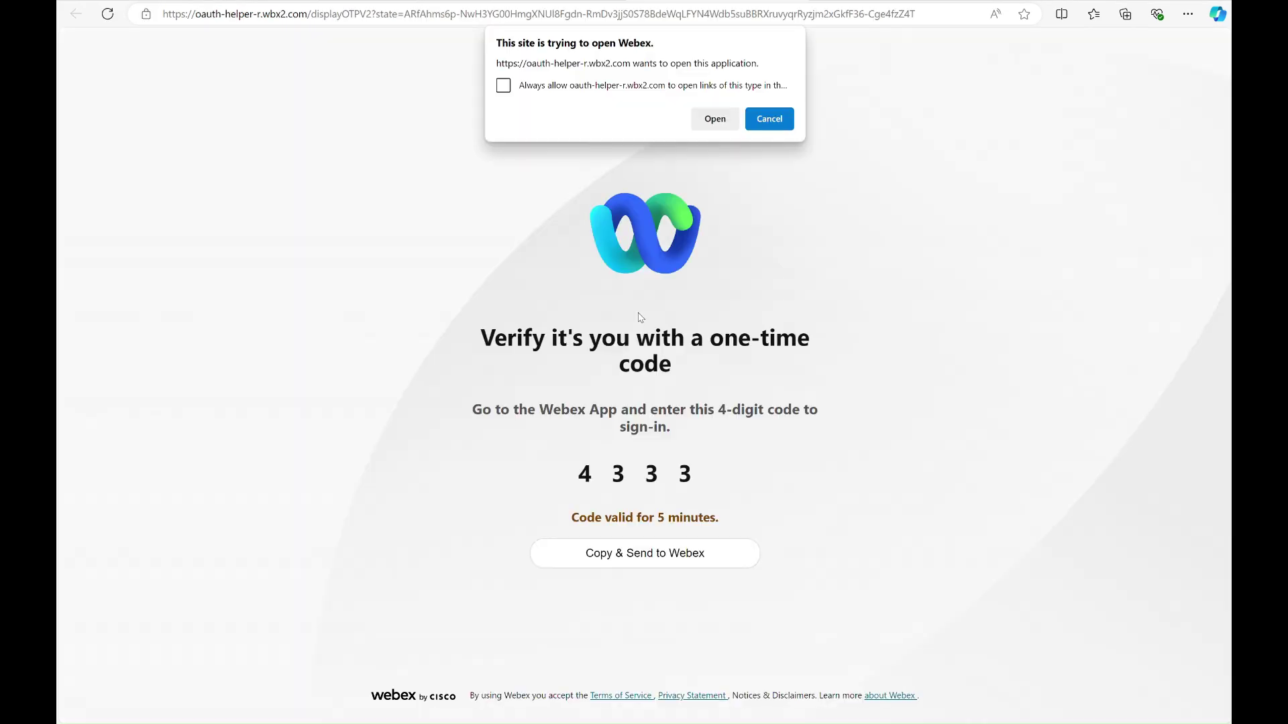
click(715, 119)
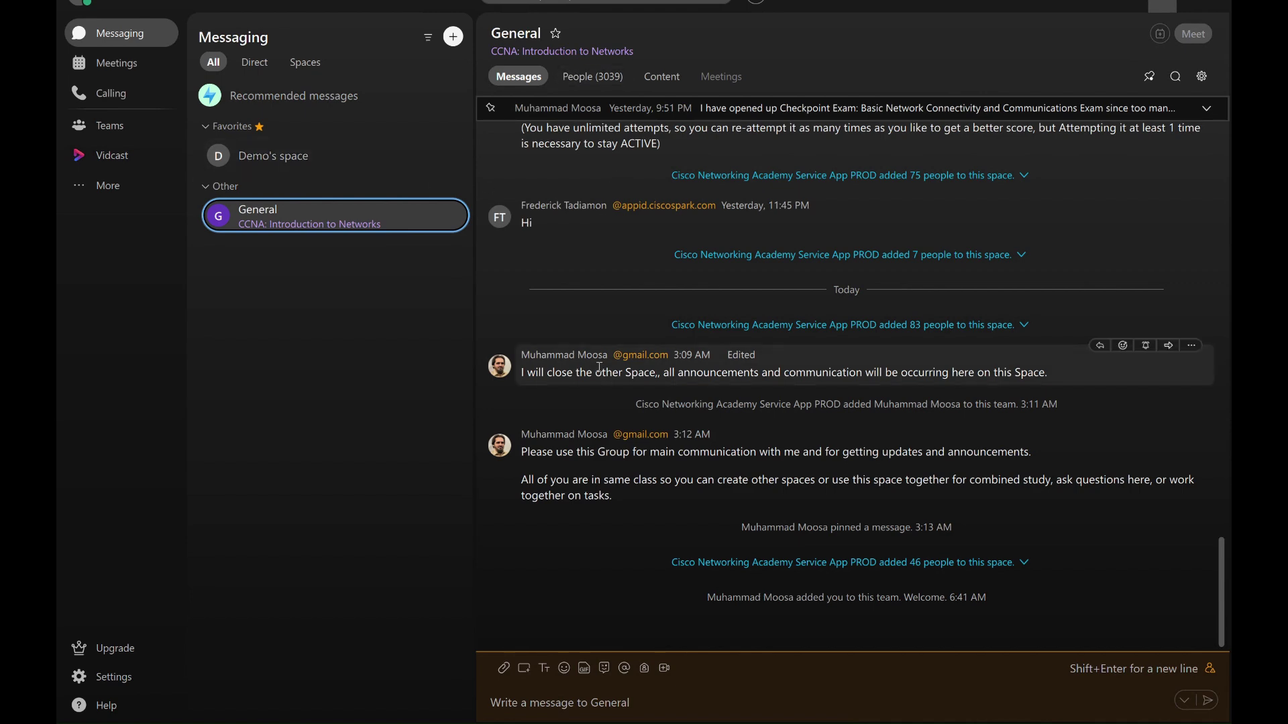
View the pinned Checkpoint Exam announcement and participants, then filter the list to Spaces
click(670, 108)
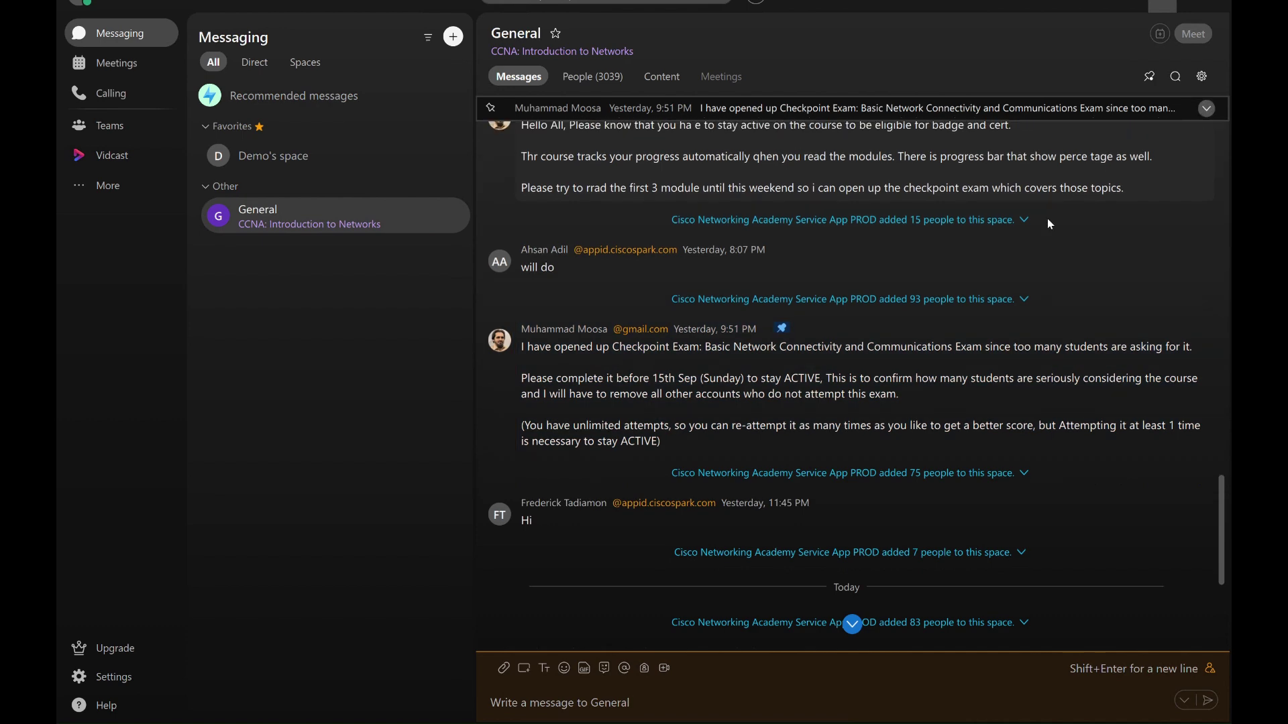
scroll(670, 134, down, 4)
click(602, 85)
click(304, 62)
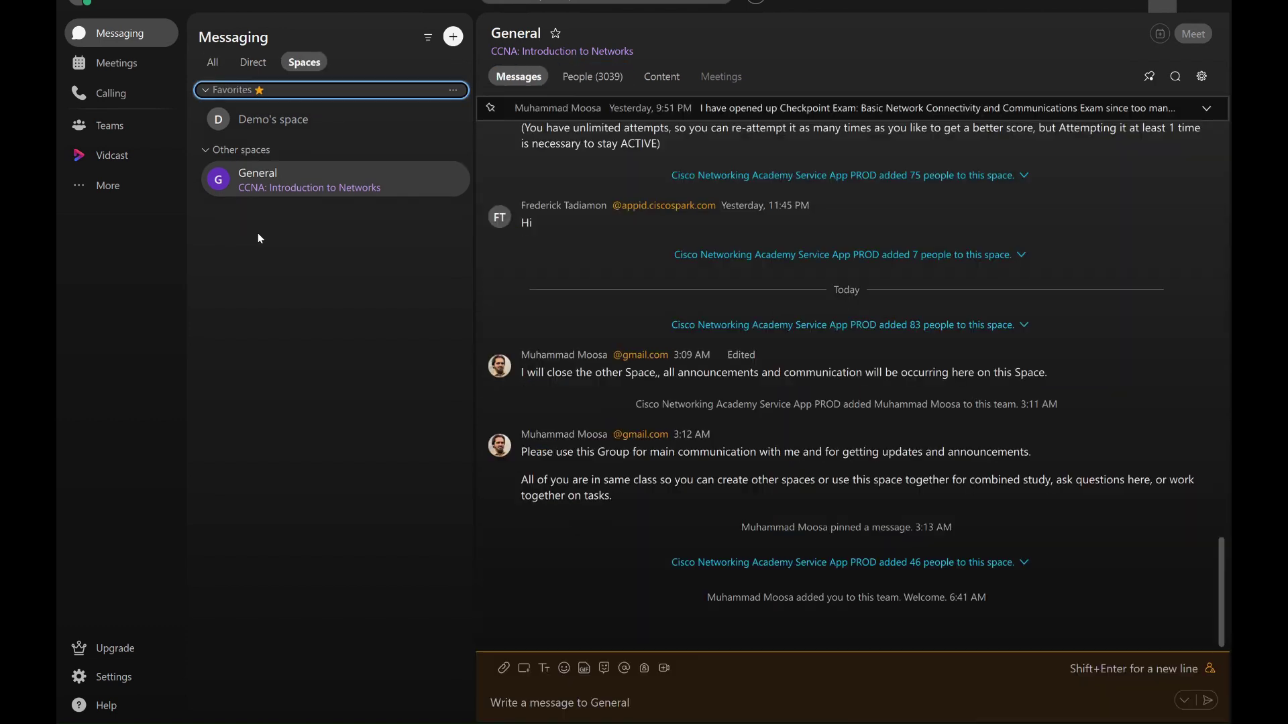
click(453, 38)
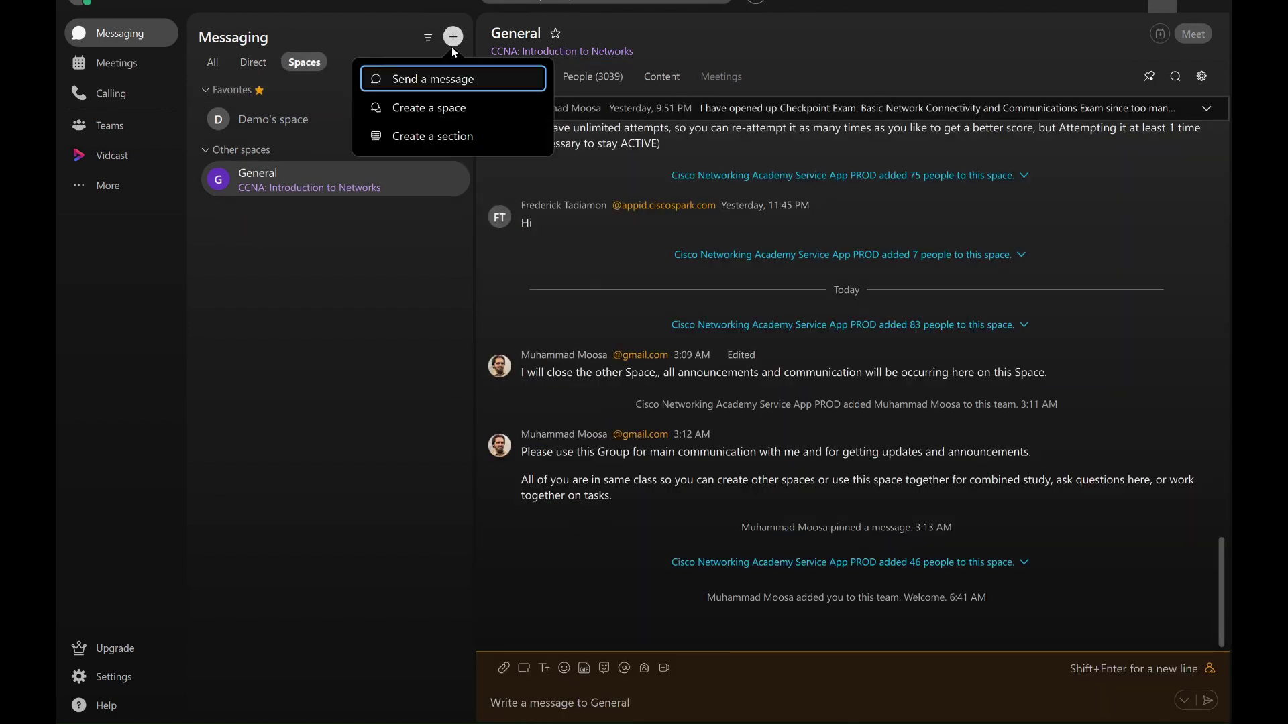
Name a new space 'Study Group' and add a searched classmate plus two suggested classmates
click(429, 118)
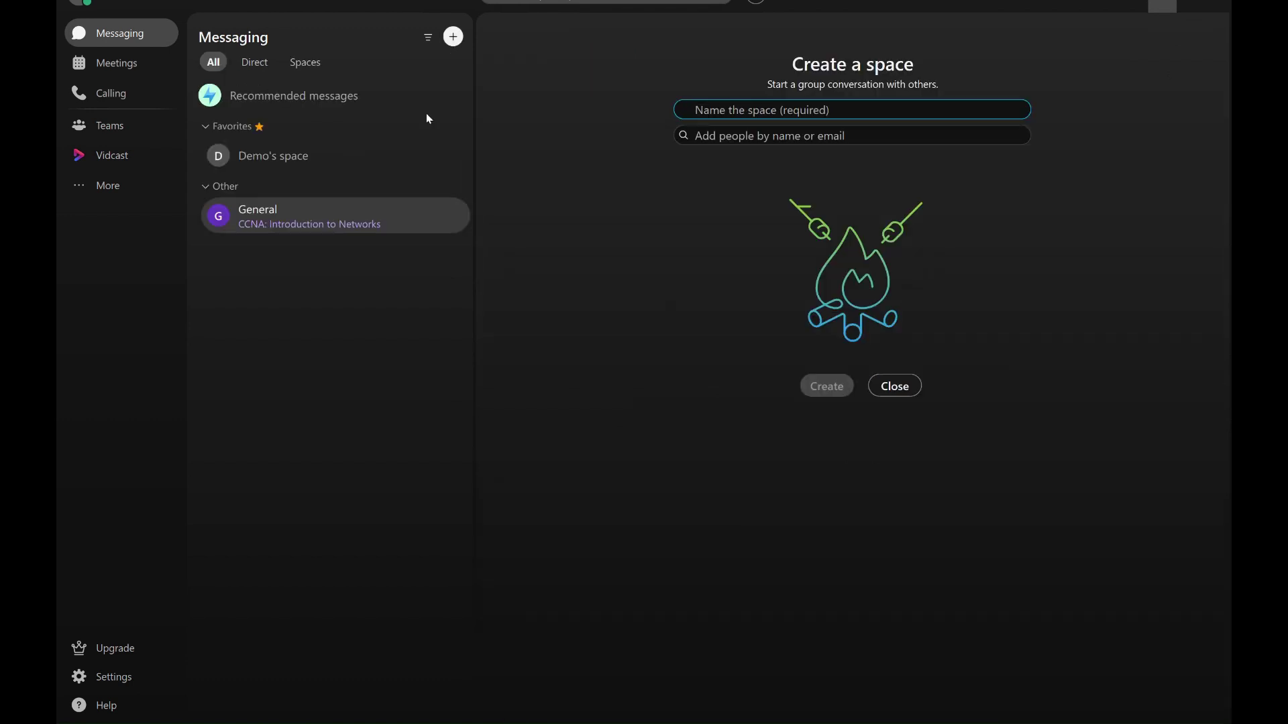
text(Study Group)
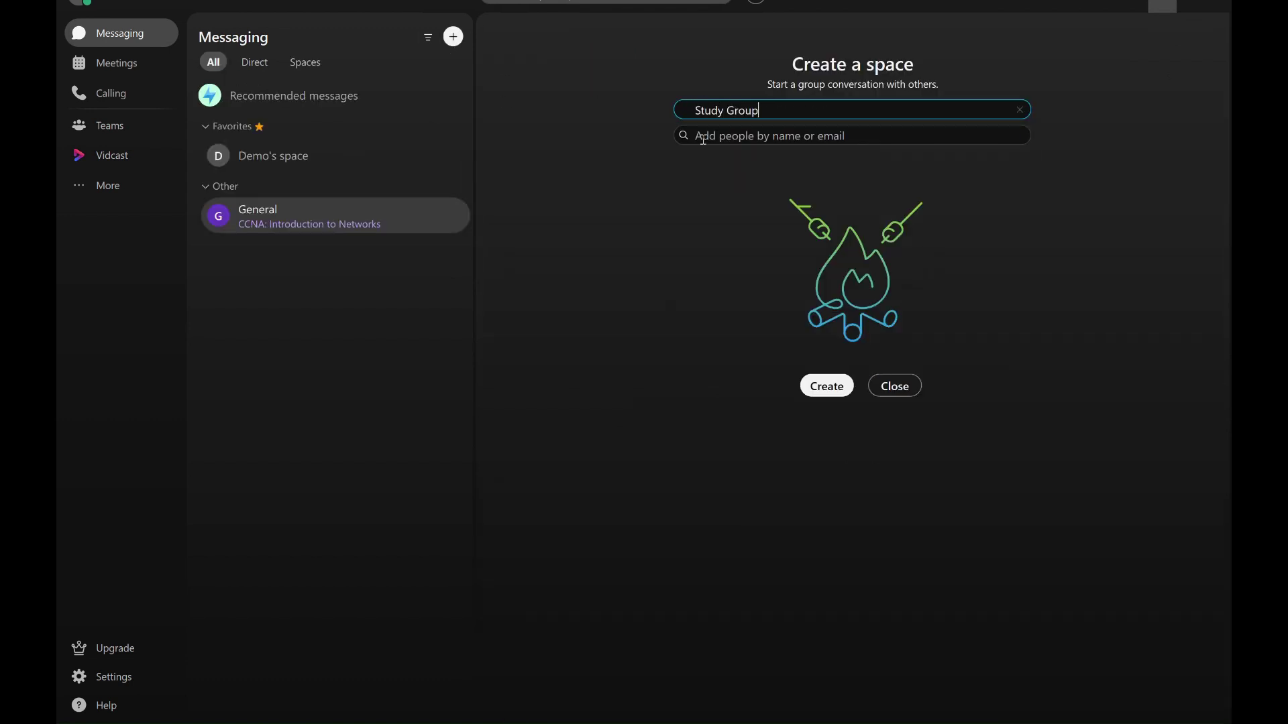
click(703, 136)
text(Thandiwe)
key(ctrl+a)
key(BackSpace)
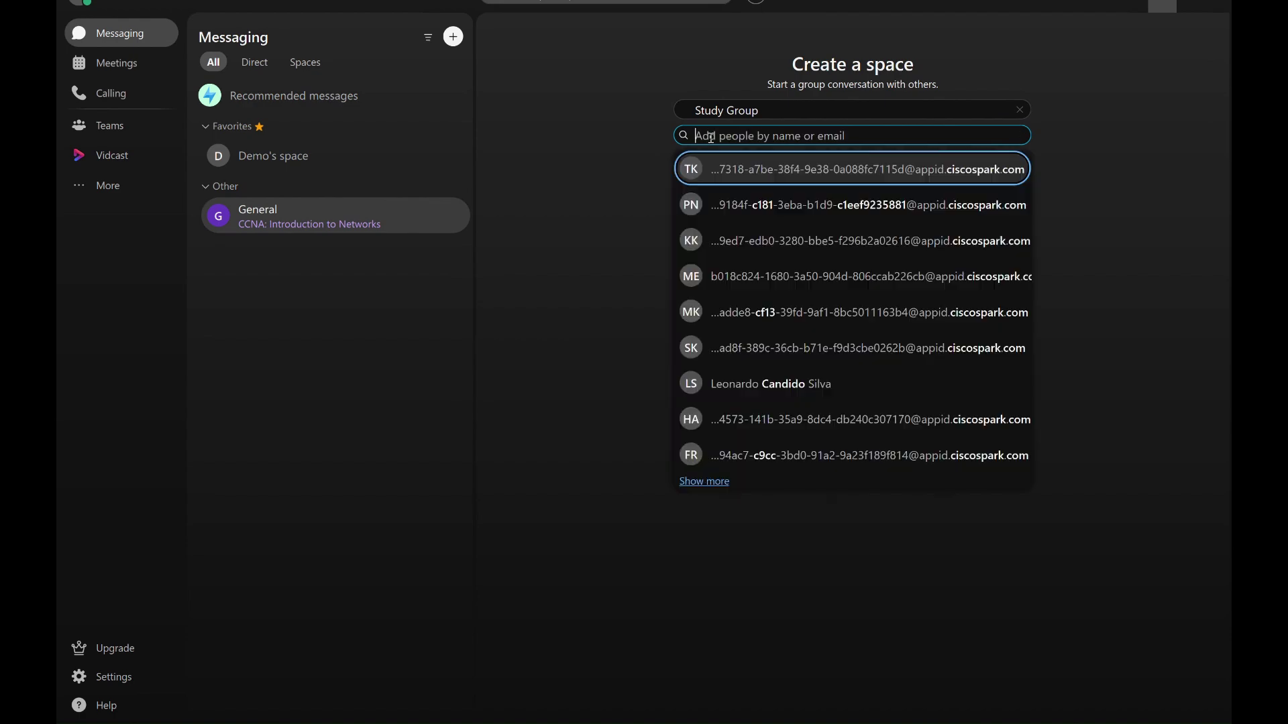
click(758, 173)
text(s)
click(778, 299)
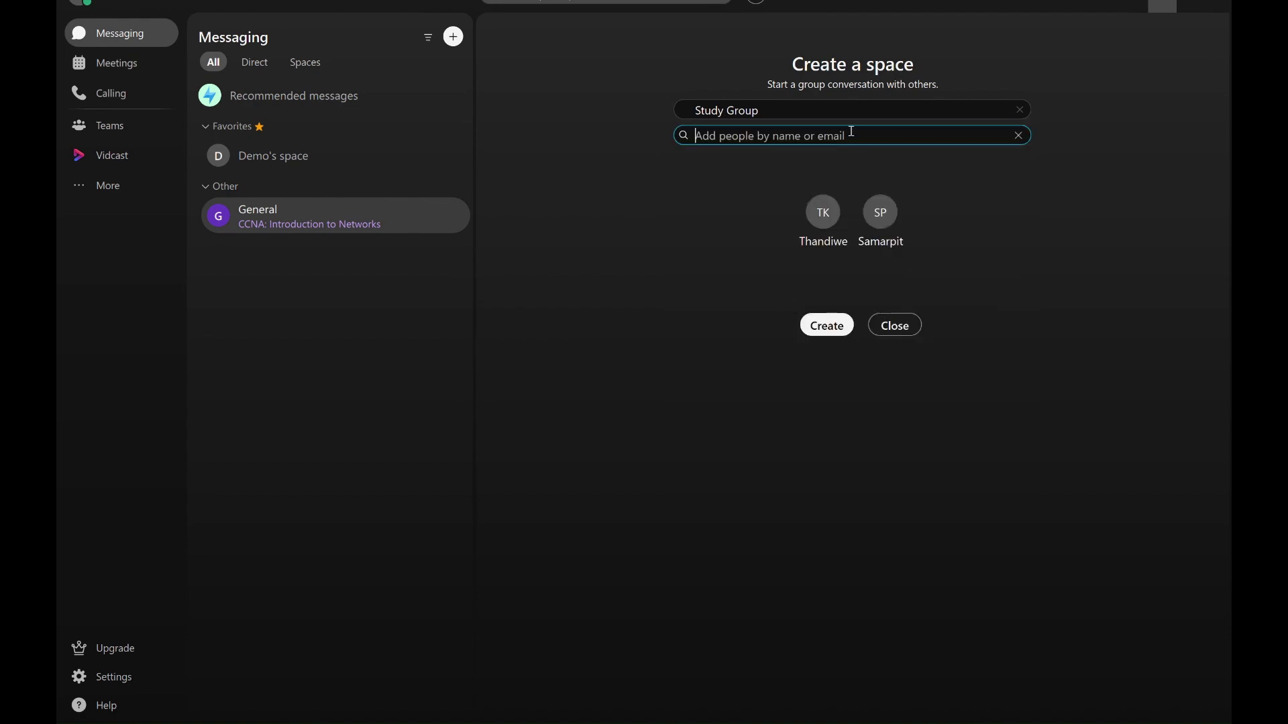
text(a)
click(744, 310)
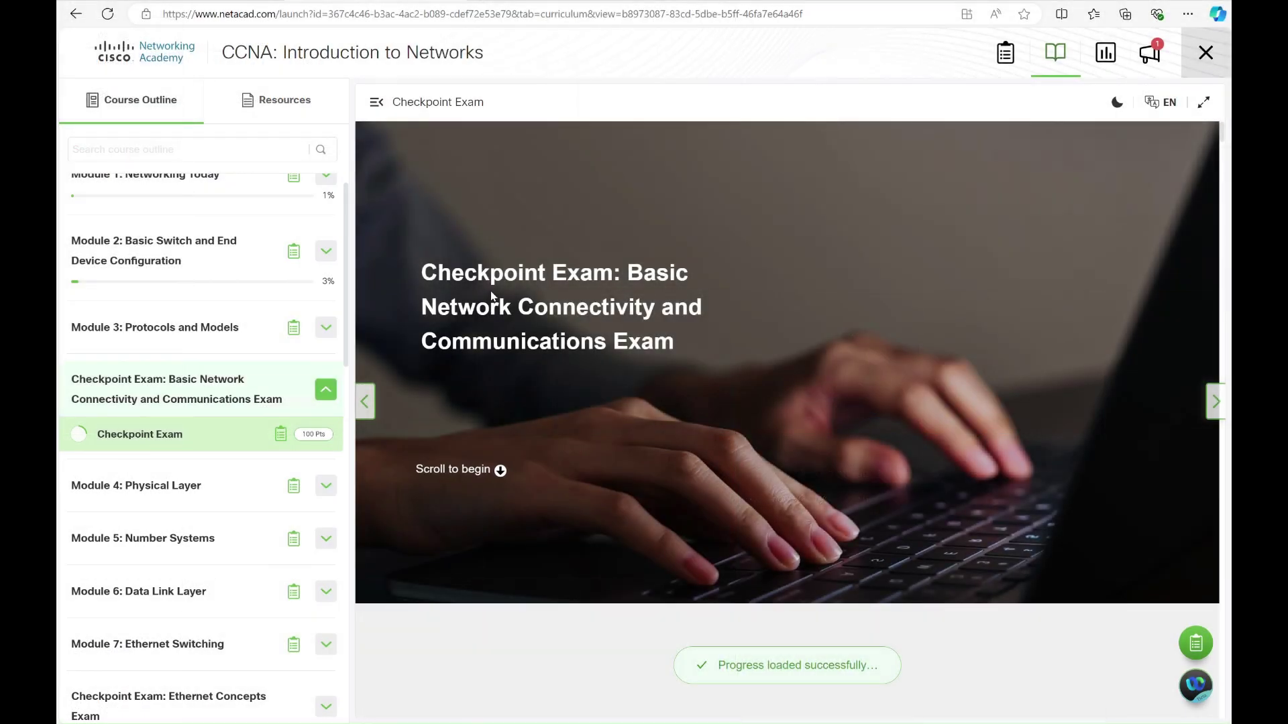
Read the Checkpoint Exam description covering Modules 1 - 3 and scroll down to Question 1
scroll(490, 295, down, 5)
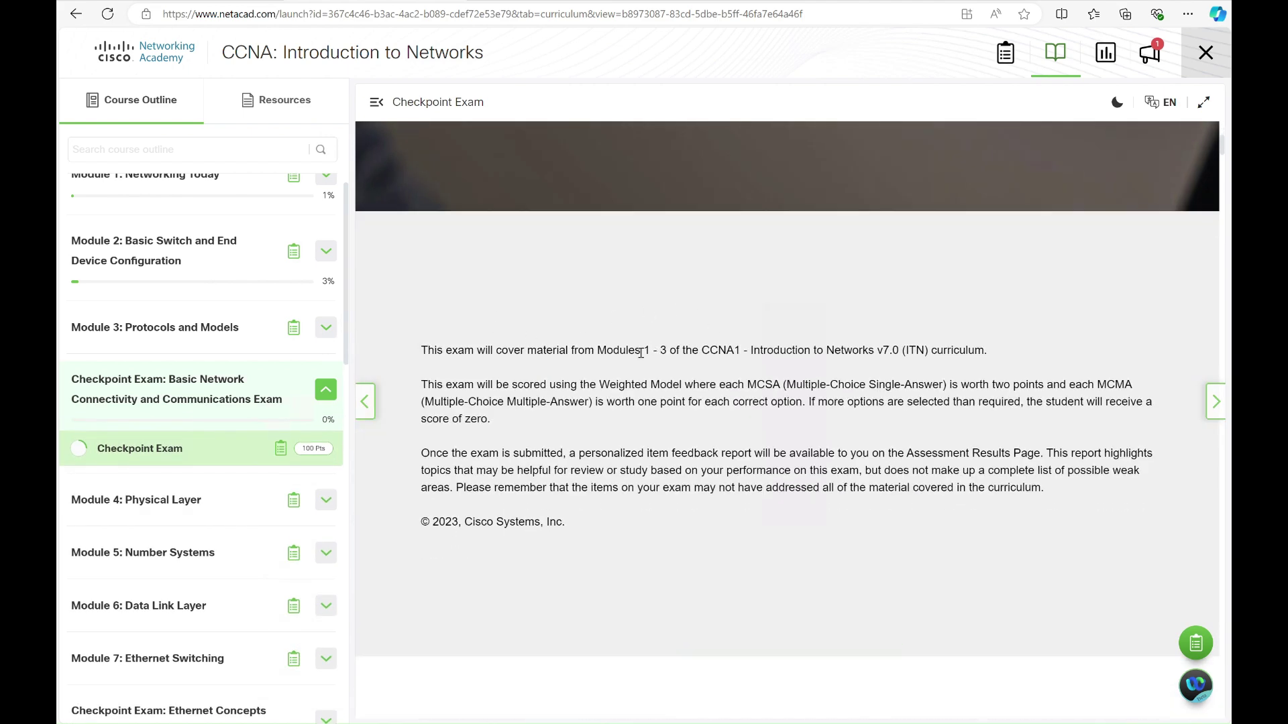
drag(671, 353, 691, 353)
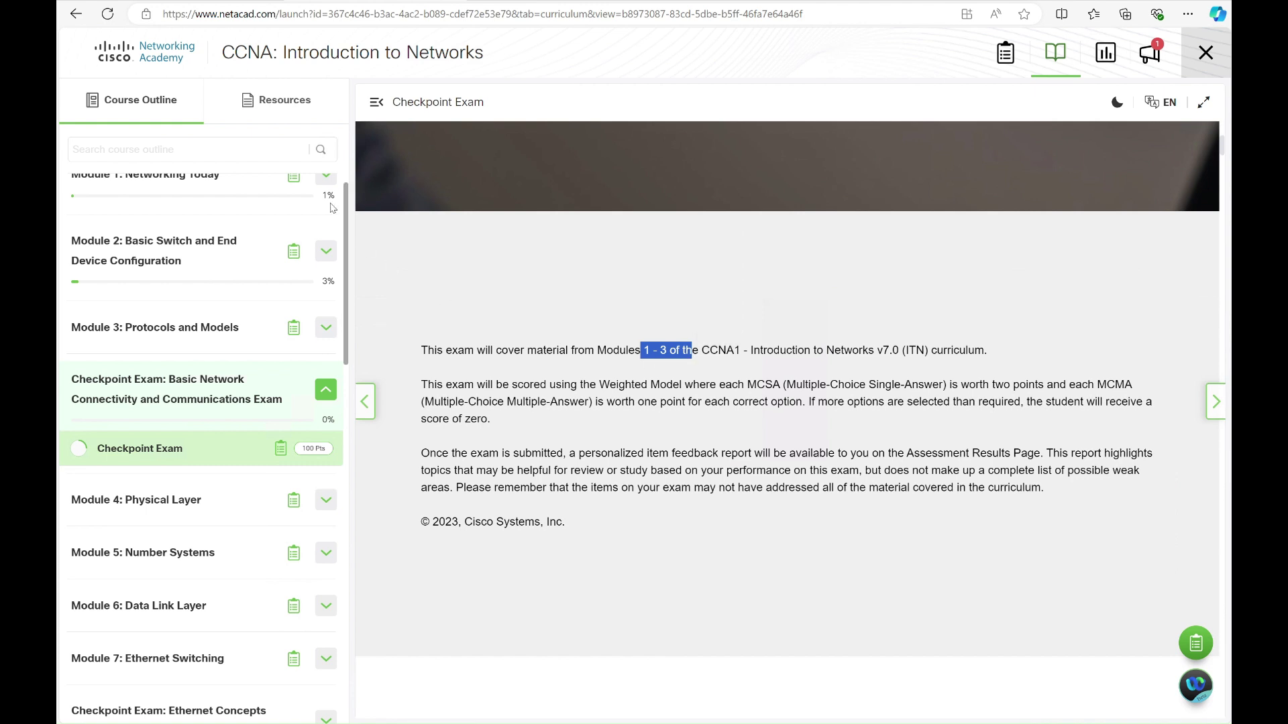
click(490, 384)
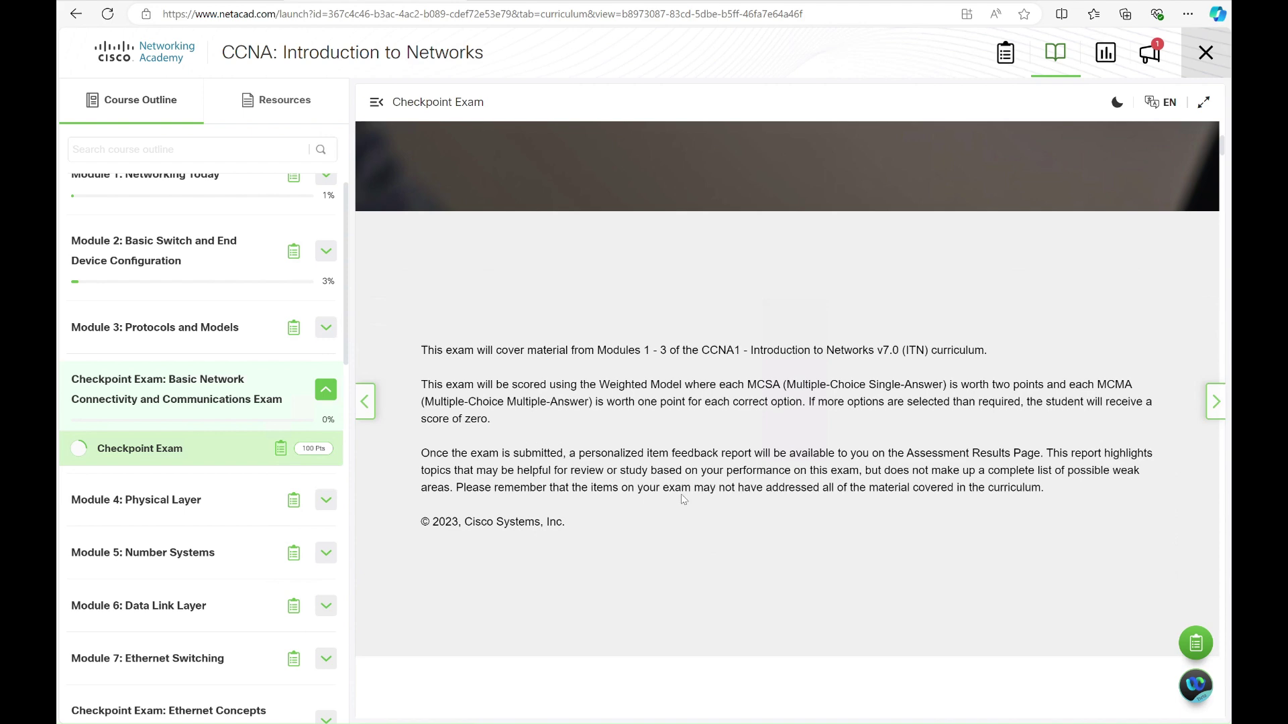
scroll(682, 499, down, 1)
scroll(682, 500, down, 6)
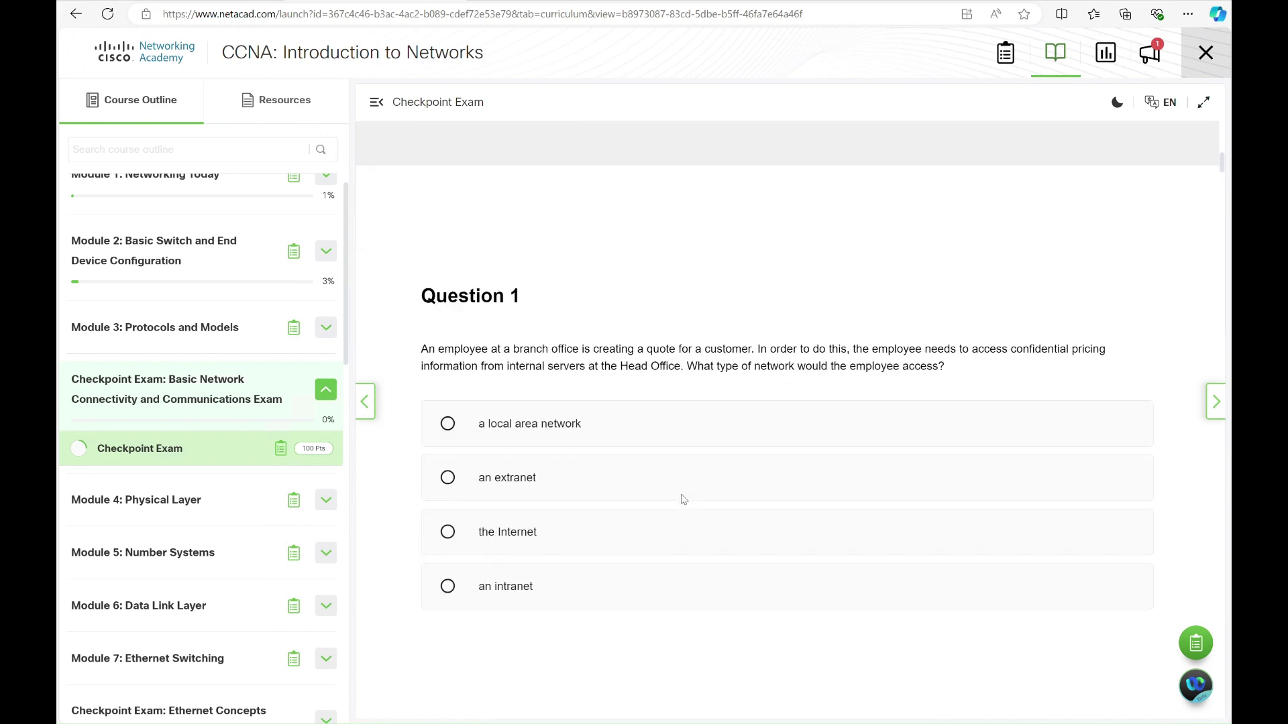
Answer 'an intranet' for Question 1 and match privileged EXEC, line configuration, global configuration, user EXEC in Question 2
click(682, 500)
scroll(682, 500, down, 6)
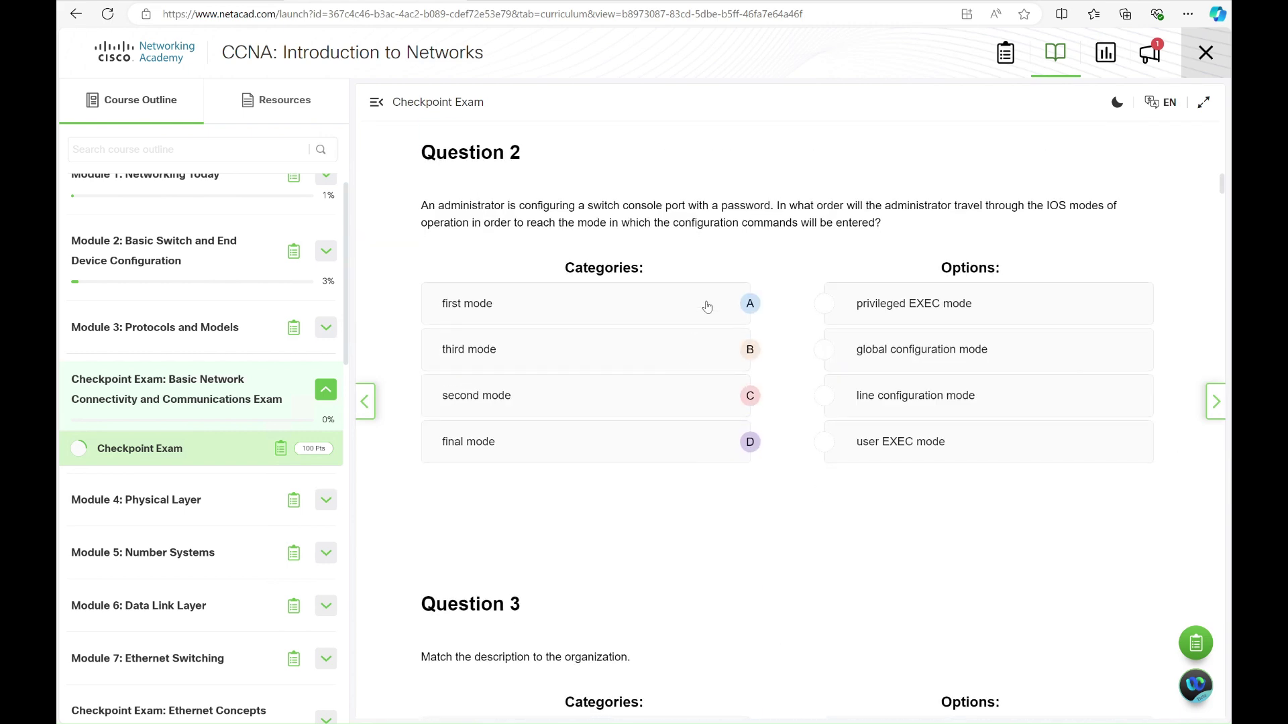
click(822, 305)
click(823, 401)
click(750, 441)
click(821, 352)
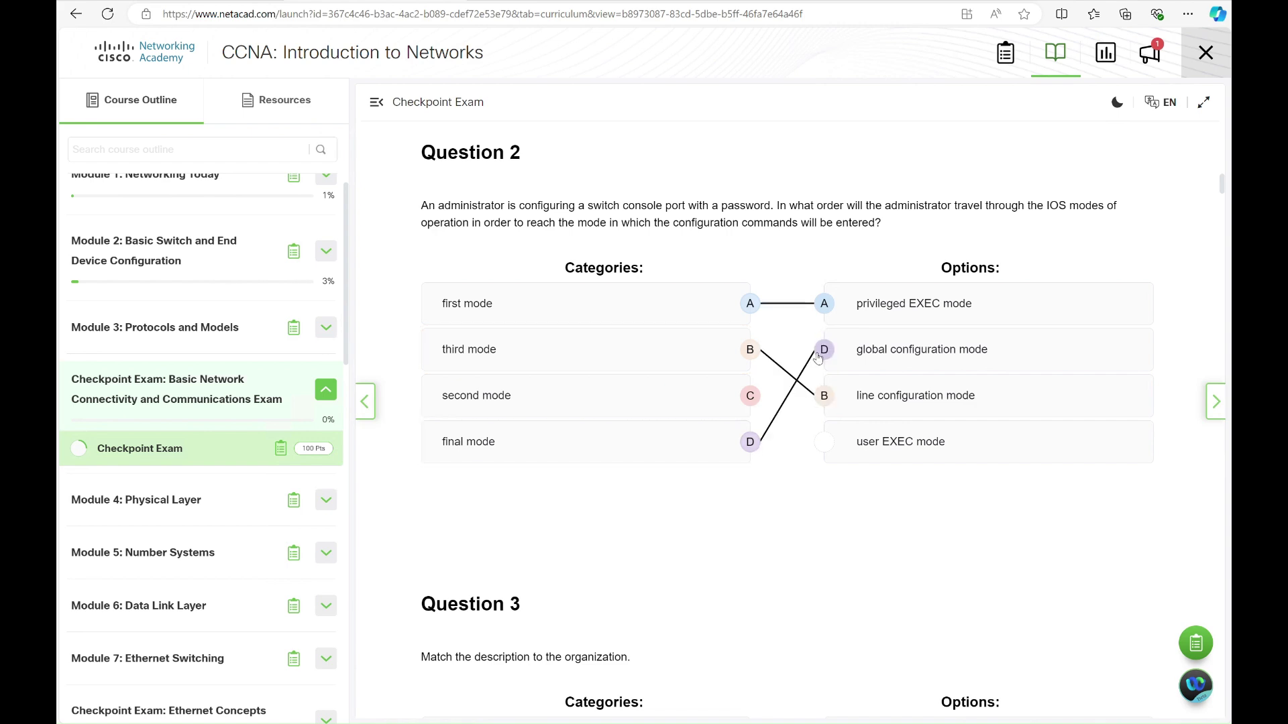
click(750, 396)
click(824, 442)
Scroll through the remaining questions down to Question 33 on OSI layers
scroll(825, 446, down, 12)
scroll(825, 448, down, 20)
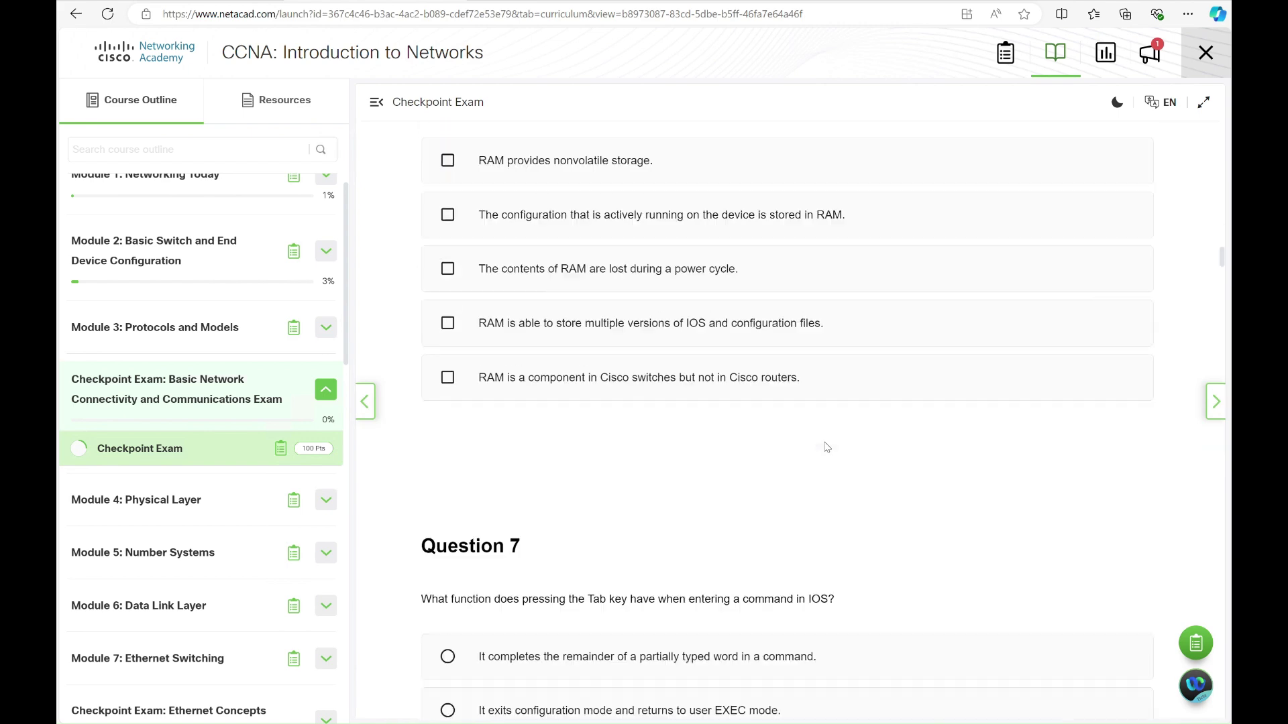
scroll(827, 448, down, 20)
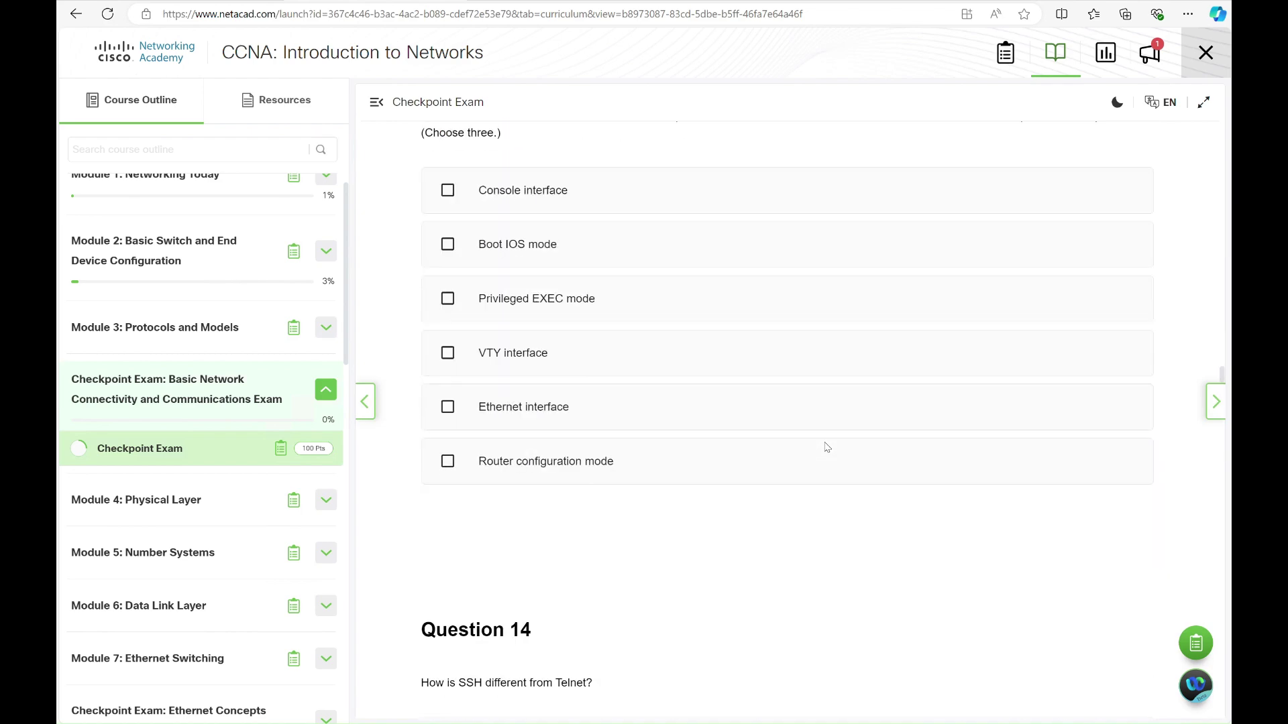
scroll(827, 447, down, 20)
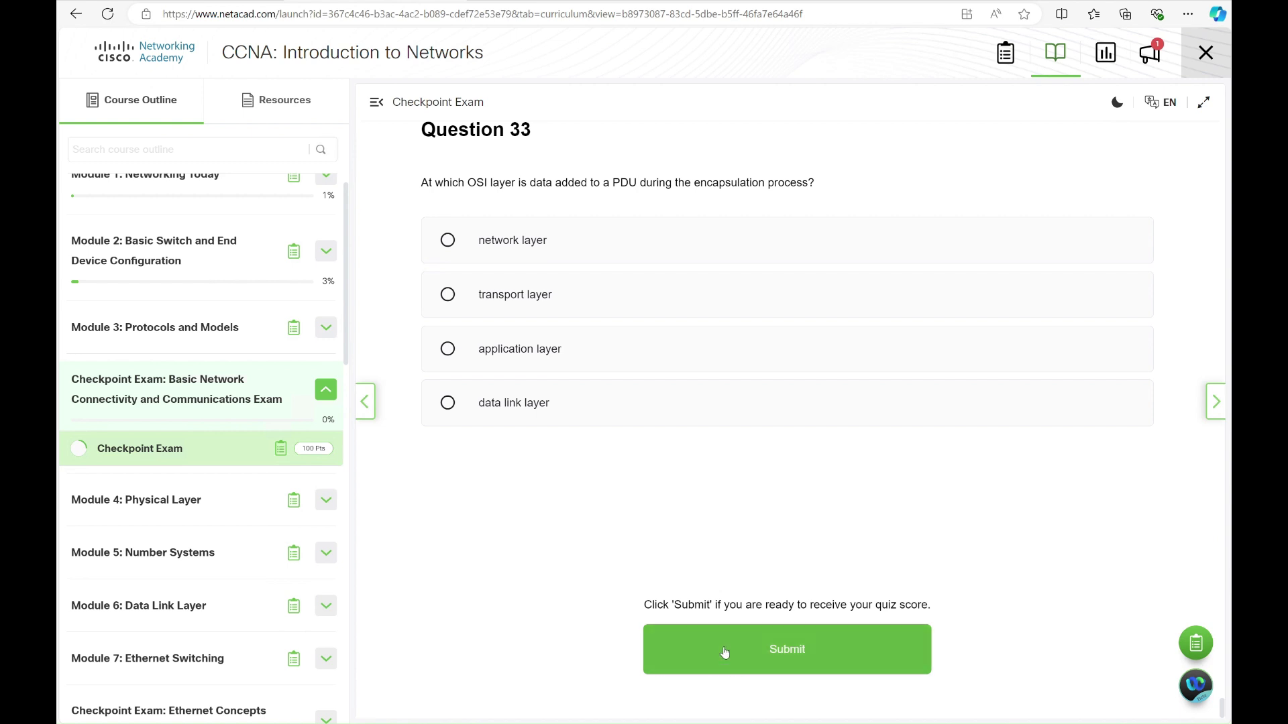
Submit the Checkpoint Exam anyway with questions left unanswered, confirming the prompt, for a 3% score
click(753, 654)
scroll(754, 656, down, 1)
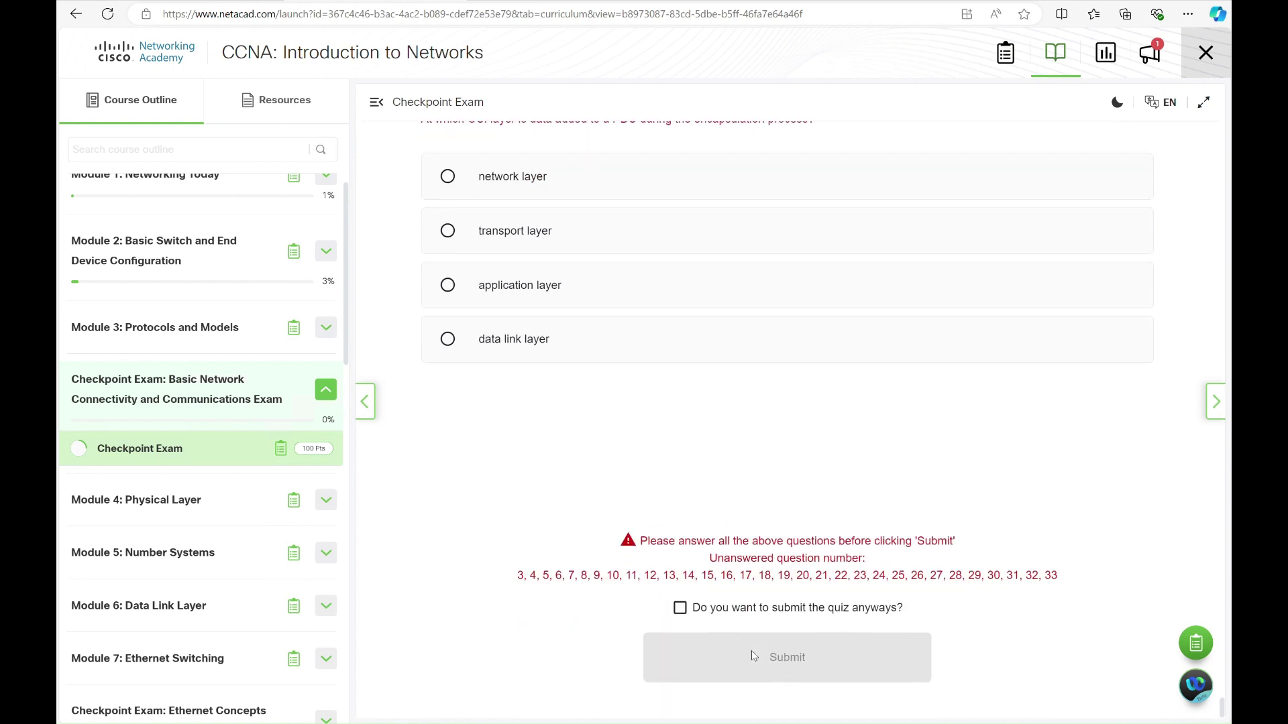
click(678, 601)
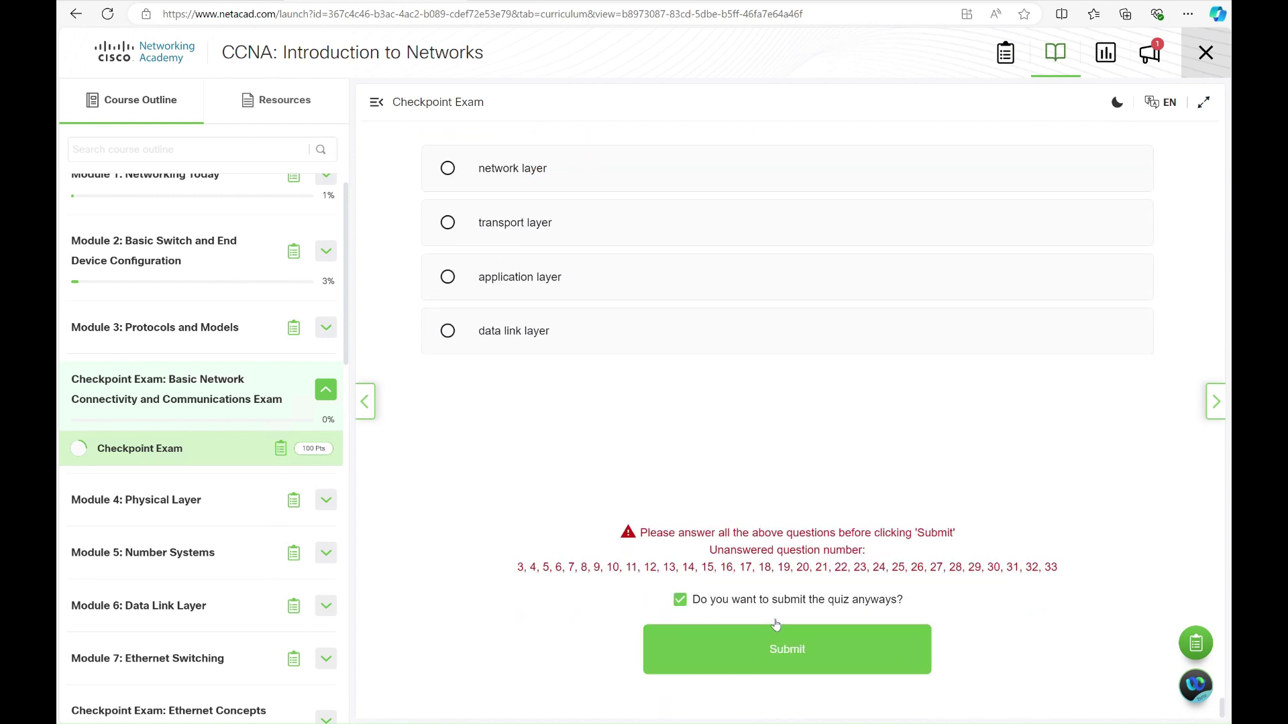
click(782, 649)
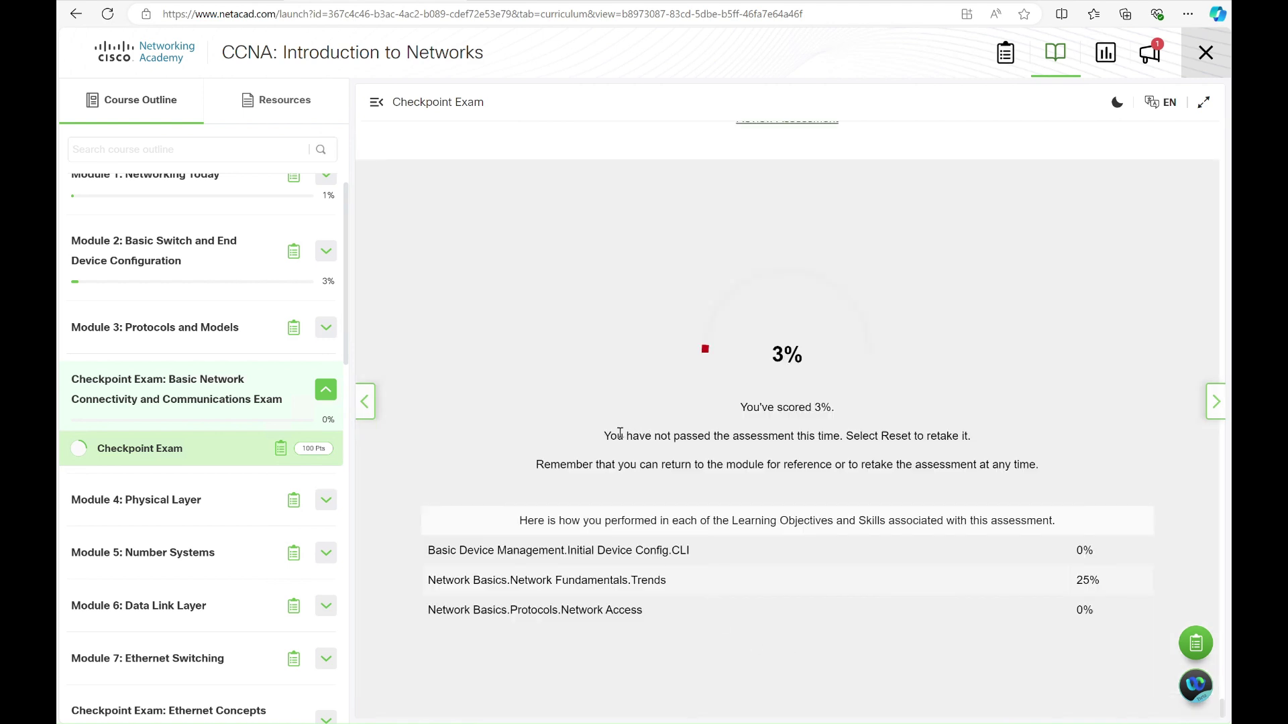
scroll(631, 451, up, 5)
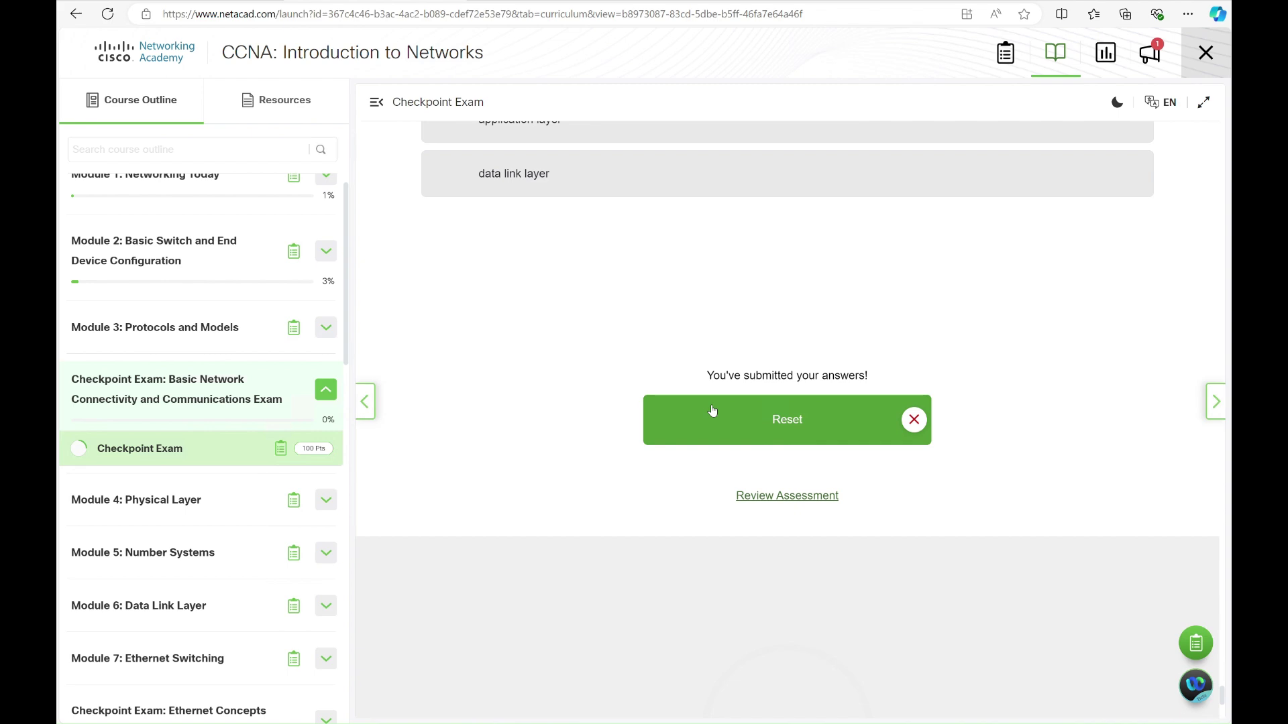
Reset the submitted Checkpoint Exam so its Modules 1 - 3 intro page shows again
click(708, 409)
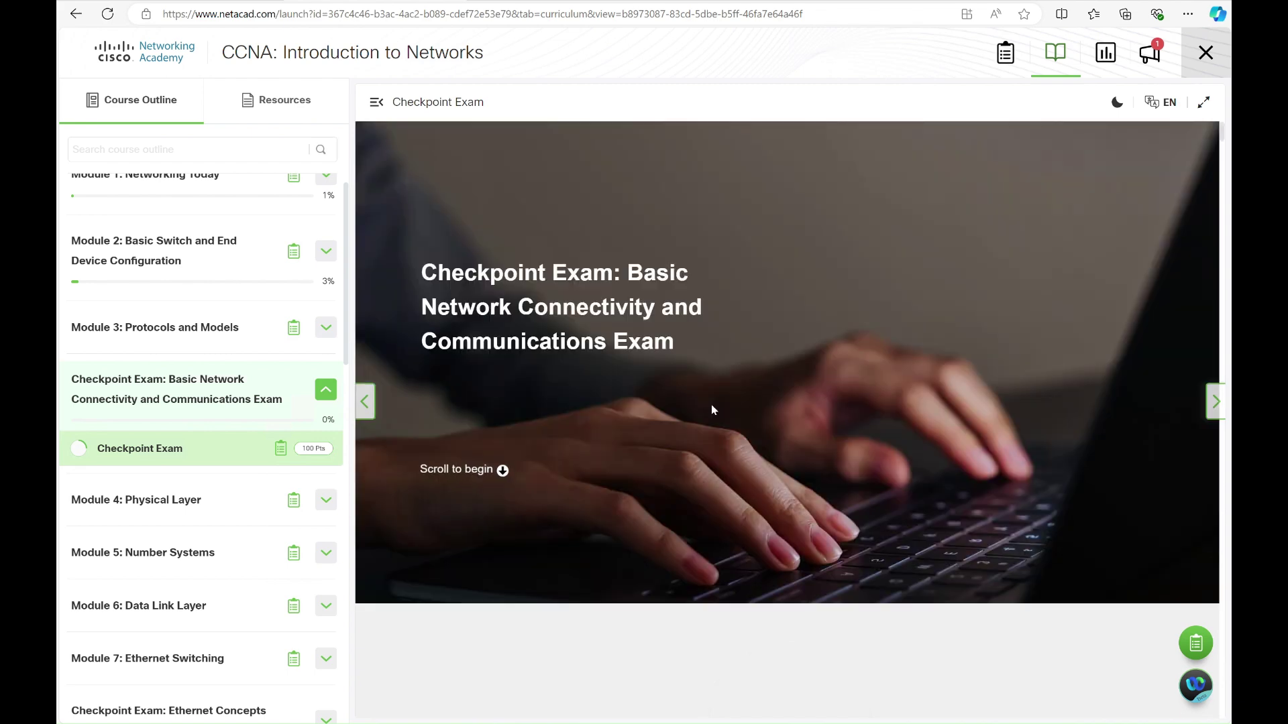
scroll(711, 404, down, 5)
scroll(712, 407, down, 5)
scroll(711, 407, up, 10)
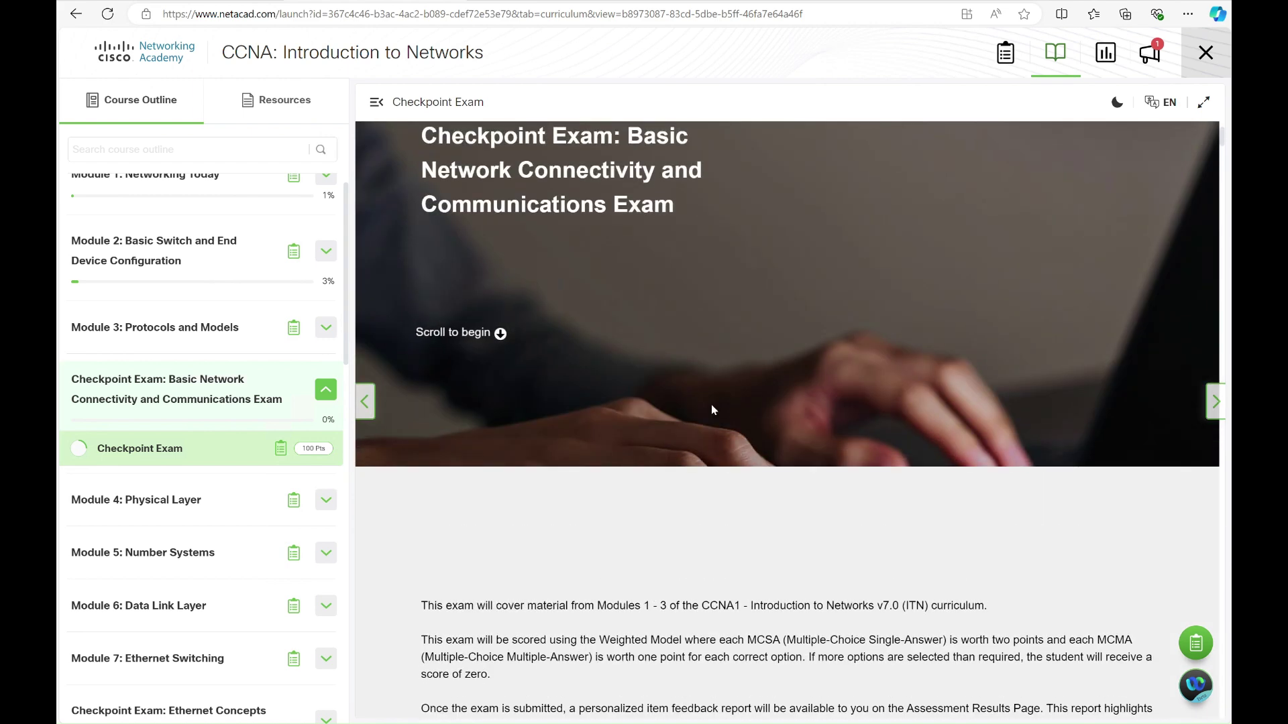